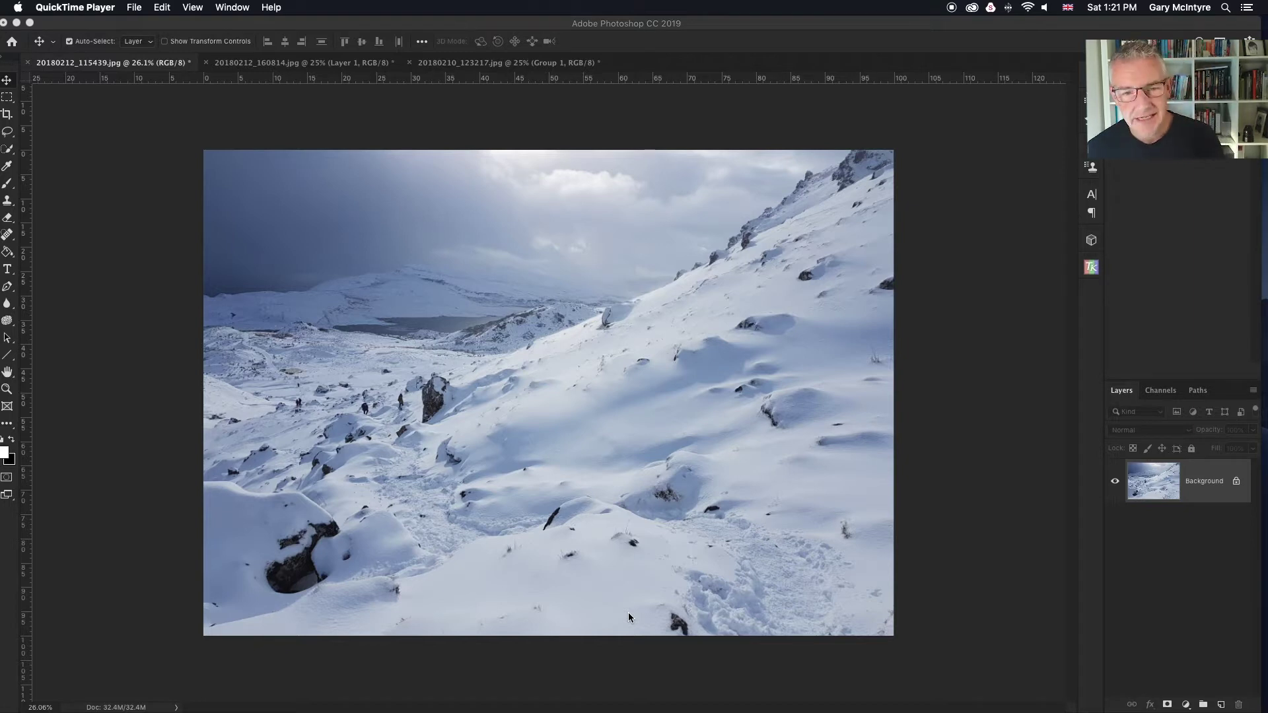
Duplicate the Background layer as Layer 1 and open it in the Luminar 3 filter.
click(1211, 488)
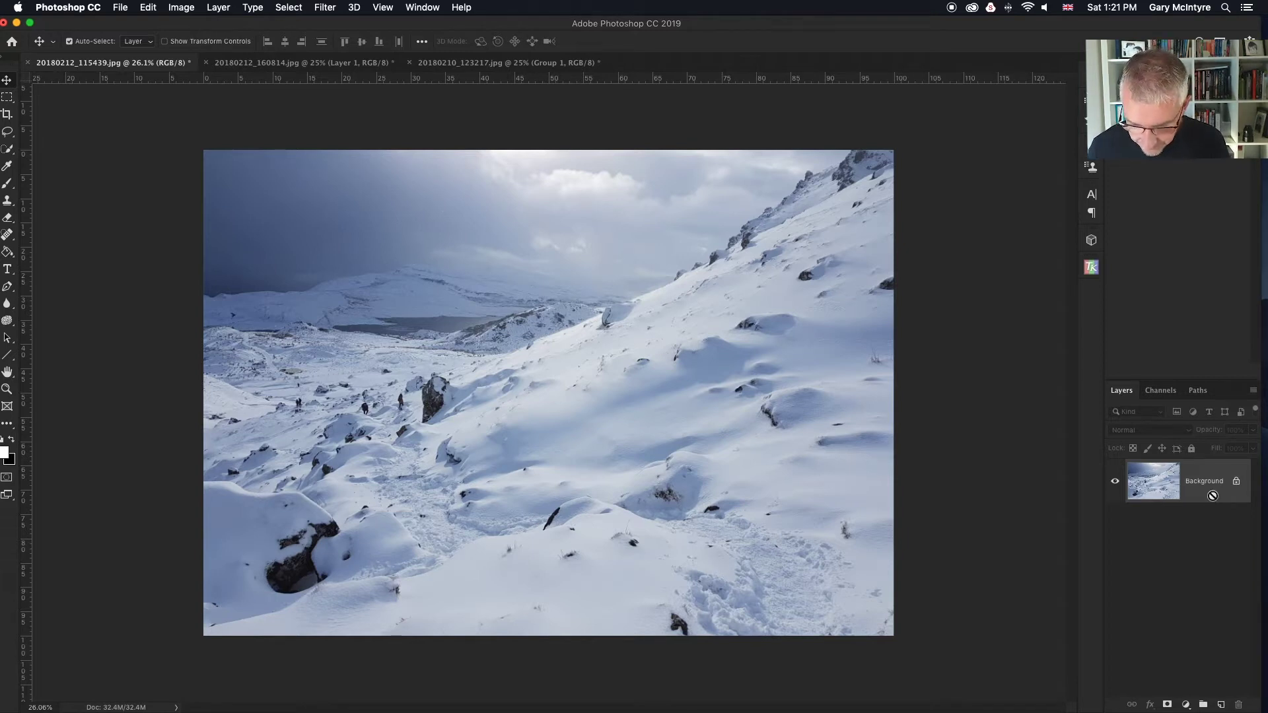
key(super+j)
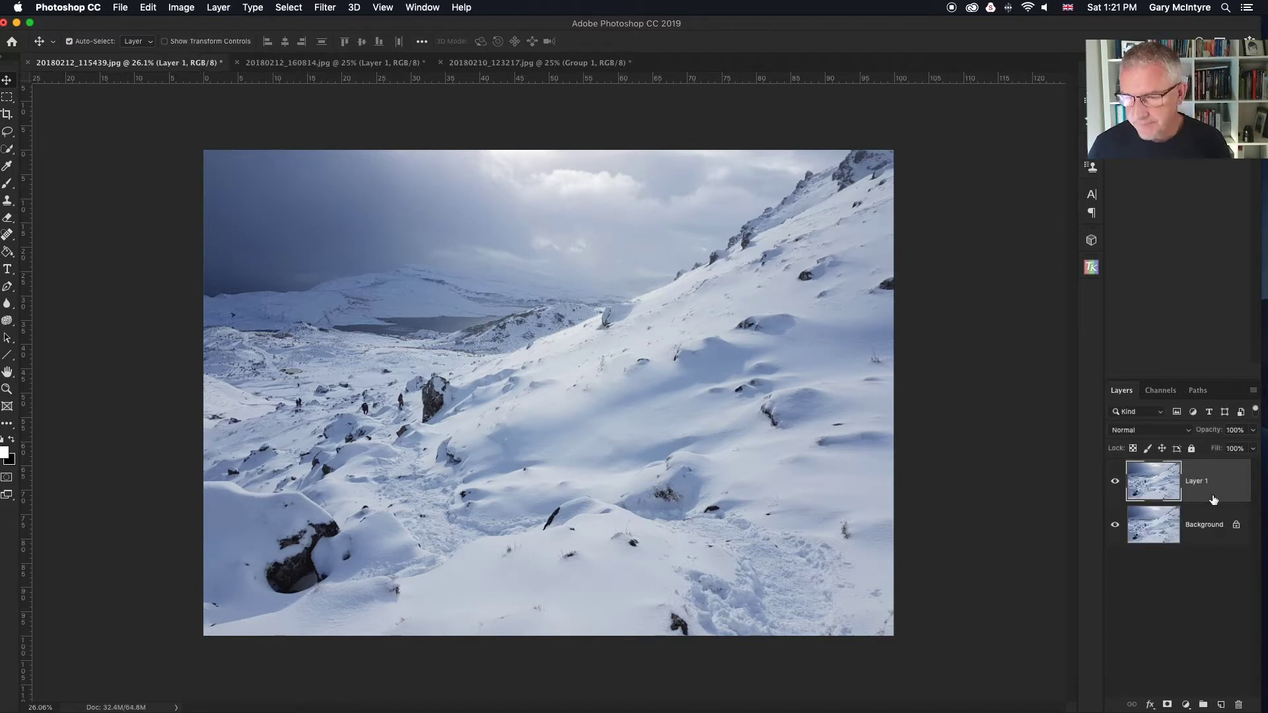
click(339, 8)
mouse_move(481, 356)
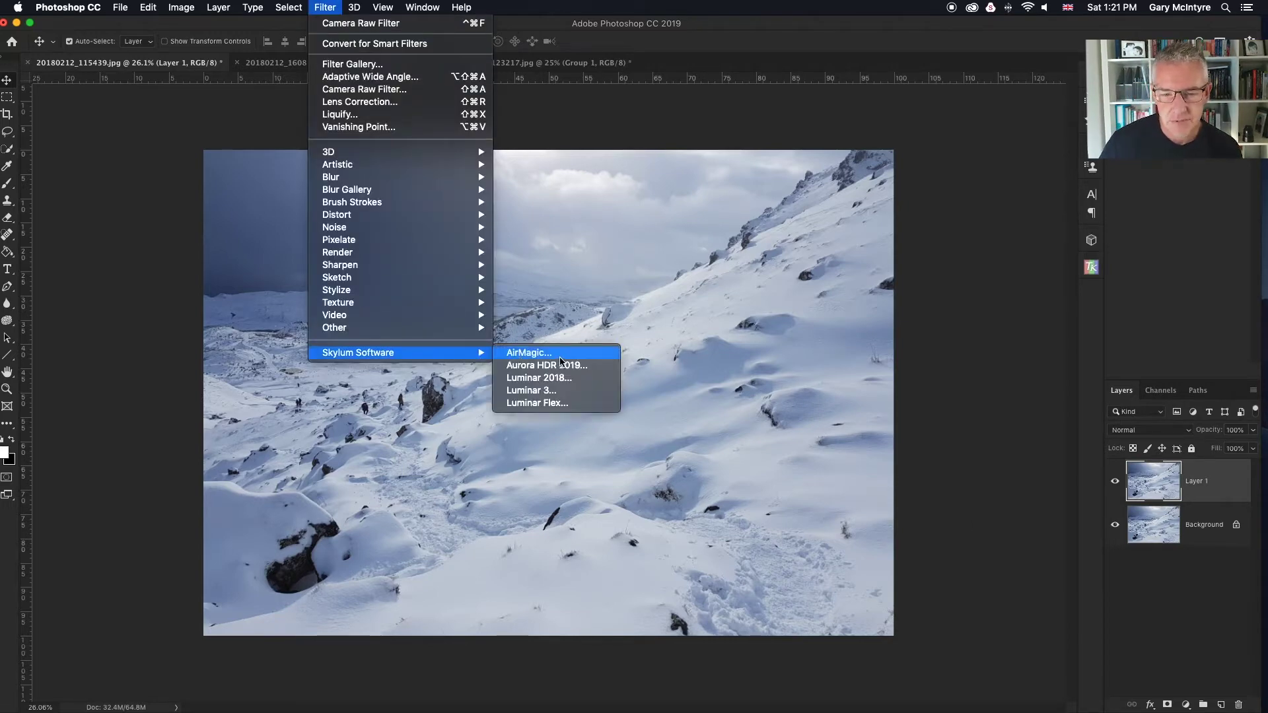
click(557, 389)
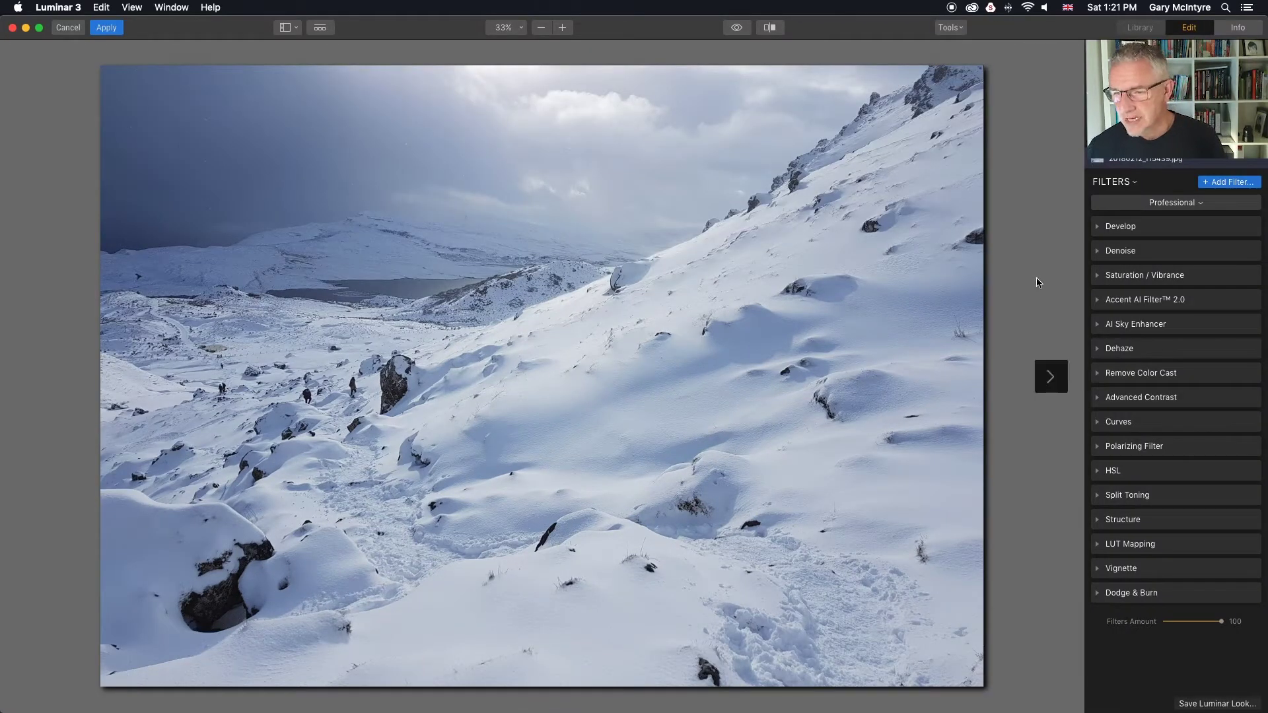
Set AI Sky Enhancer Amount to 59, checking detail at 100% zoom.
click(1100, 325)
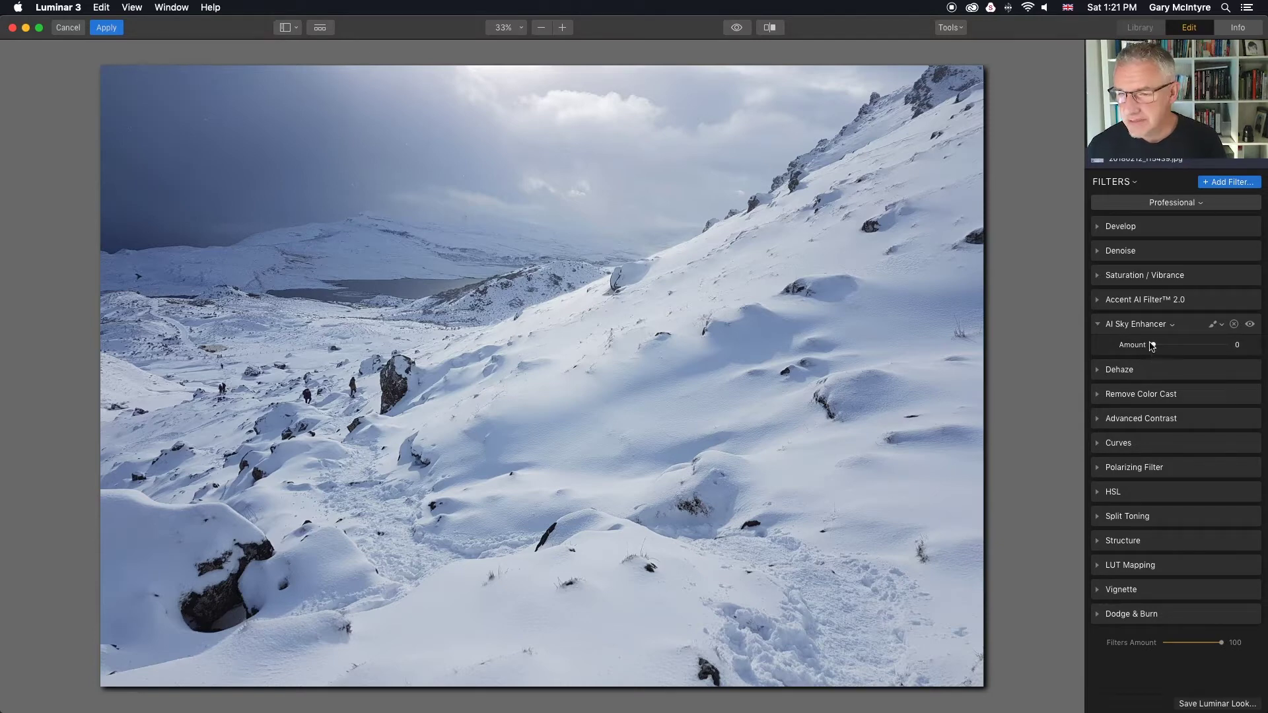
drag(1155, 348, 1206, 349)
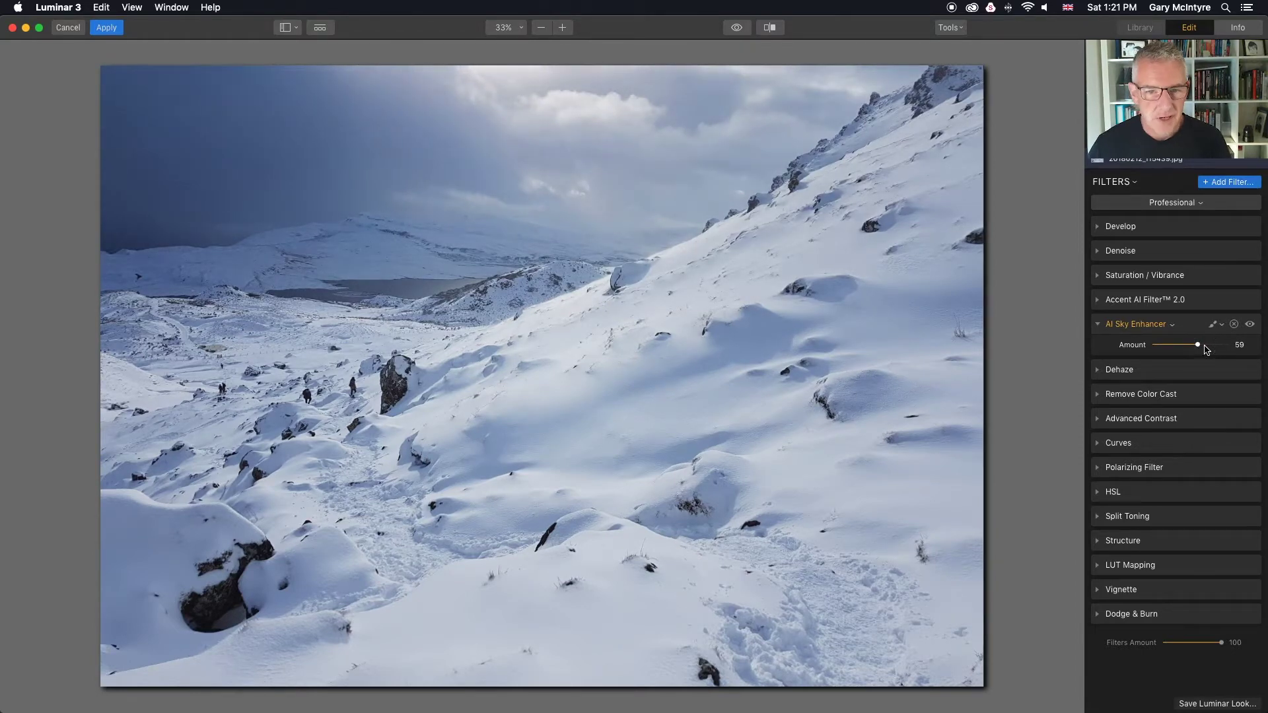
click(405, 147)
drag(577, 232, 577, 232)
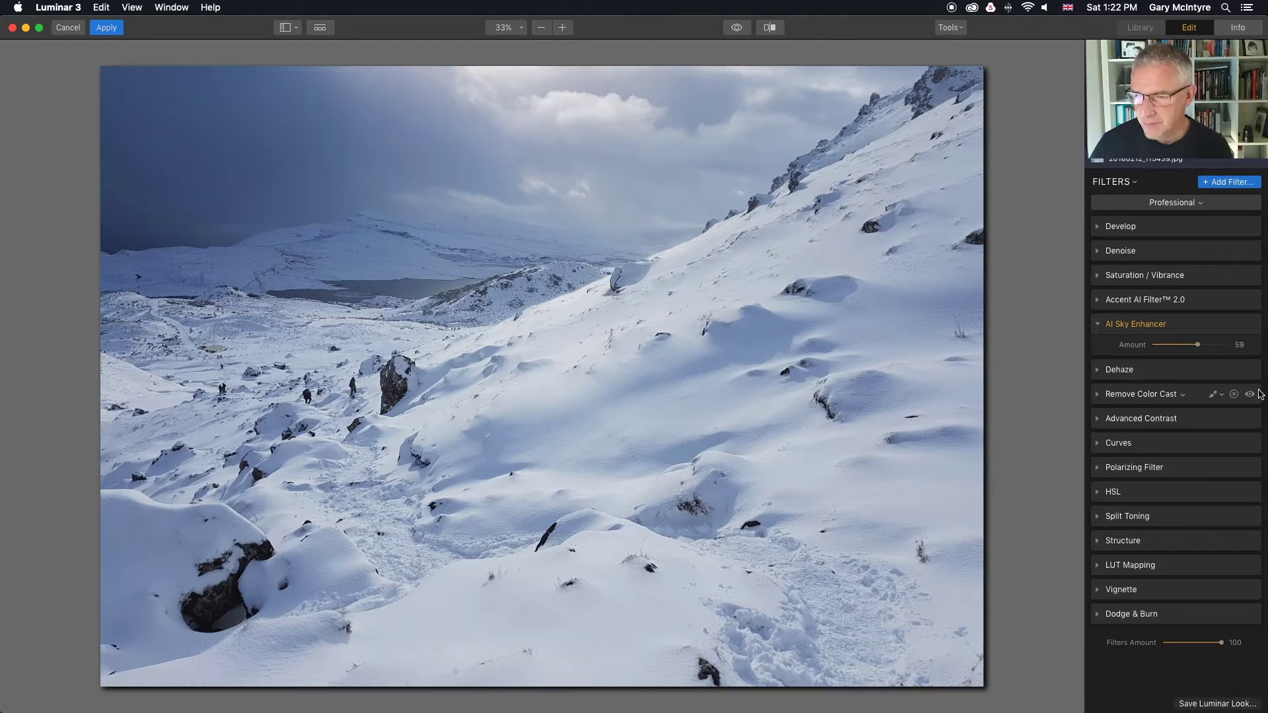
Give Accent AI Filter 2.0 a Boost of 14 for brightness and contrast.
click(1098, 324)
click(1099, 300)
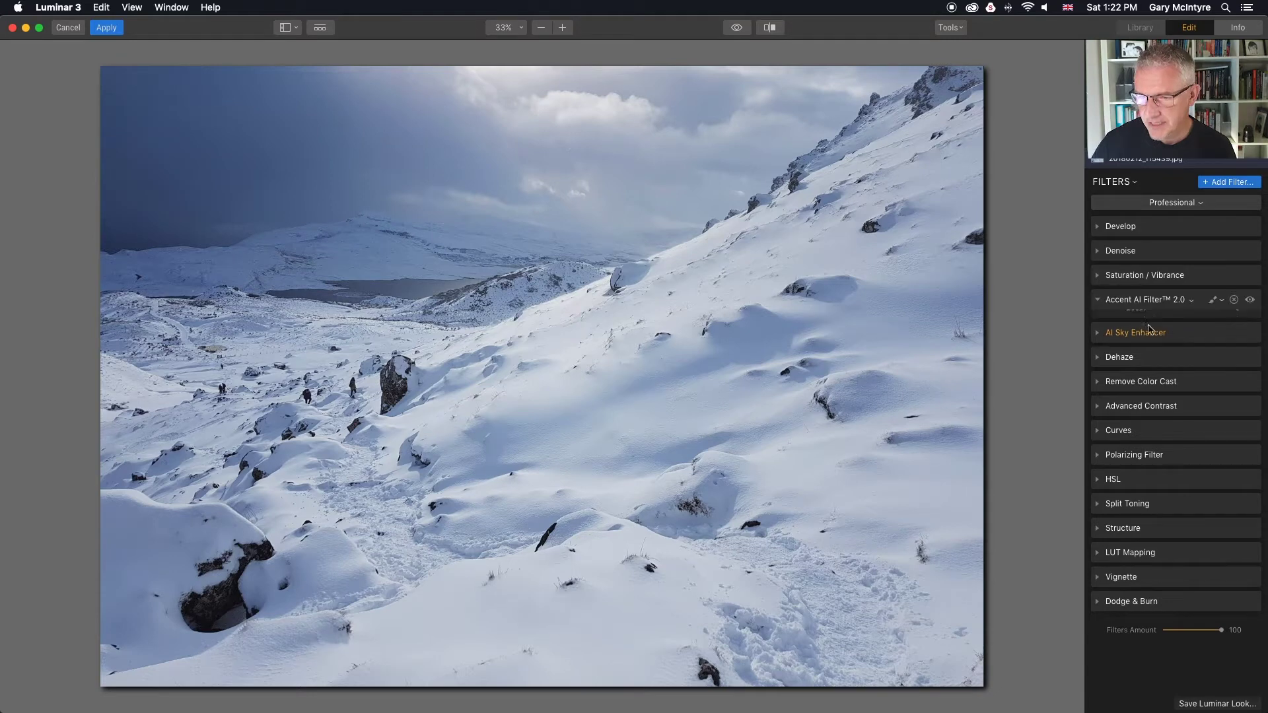
drag(1158, 323, 1177, 325)
In HSL, set Blue saturation to -32 and Blue luminance to -30.
click(1197, 491)
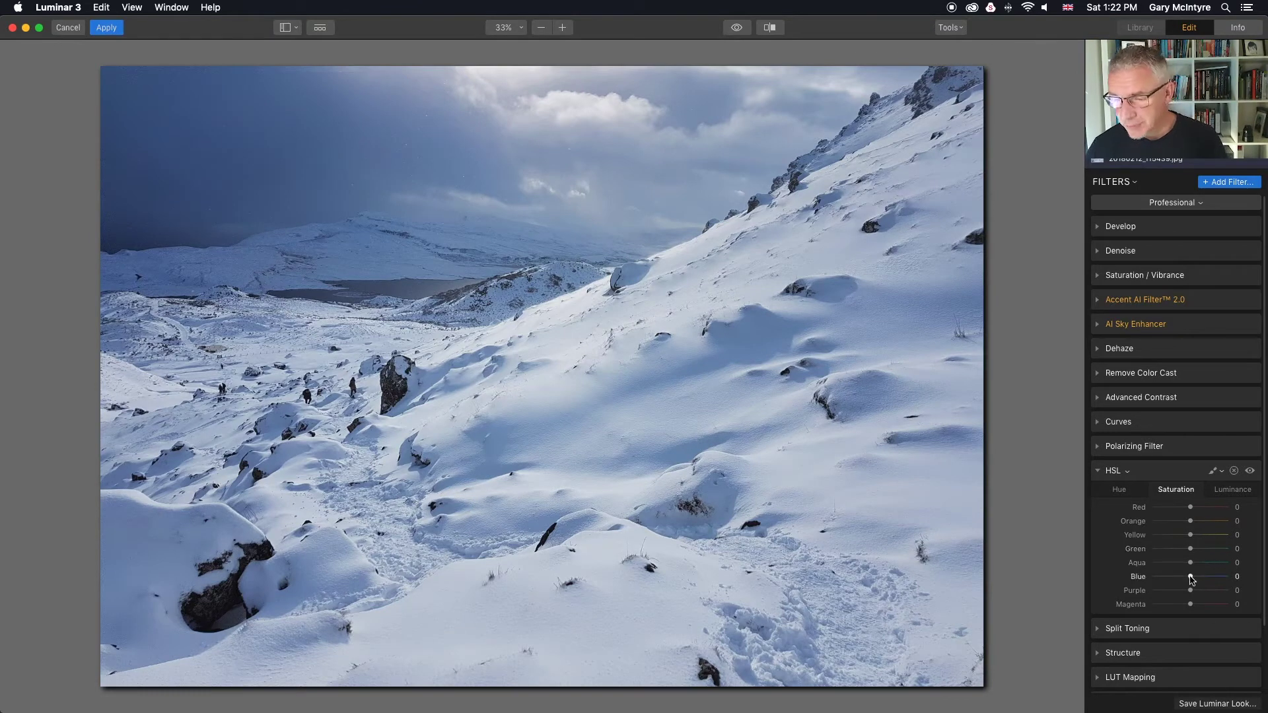
click(1191, 577)
drag(1191, 577, 1179, 579)
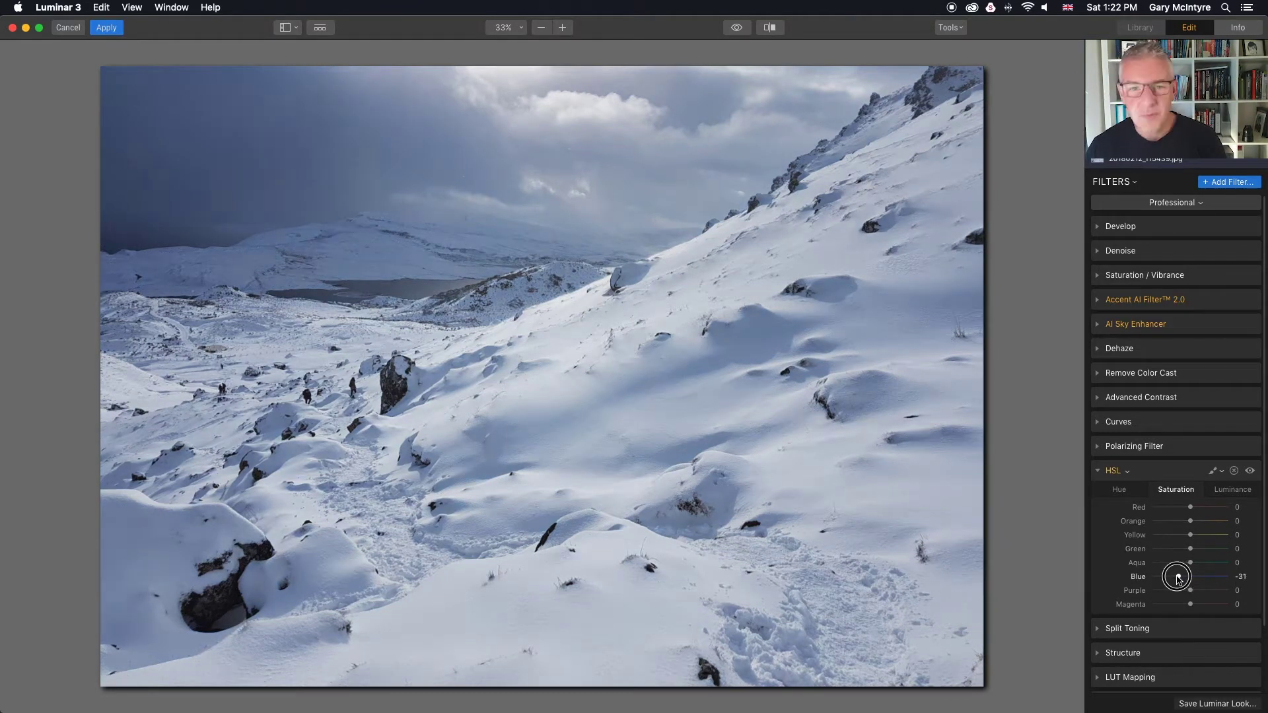
click(1234, 489)
drag(1191, 577, 1175, 578)
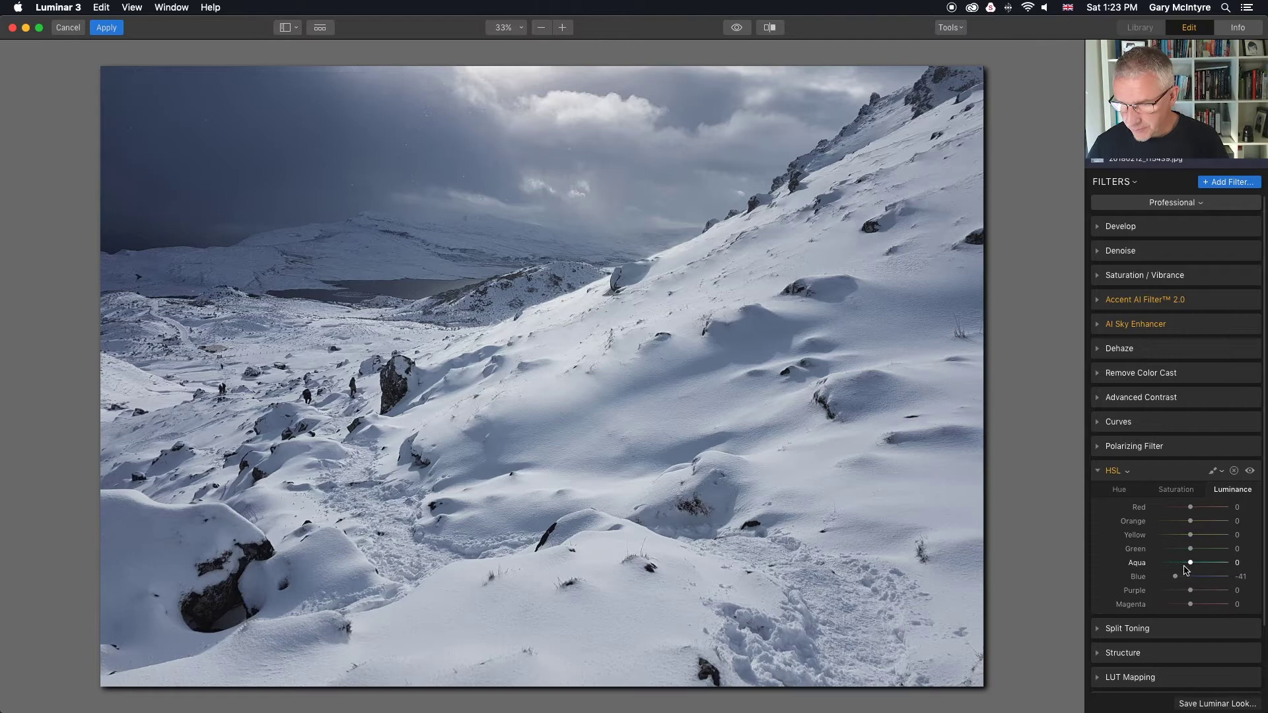
drag(1175, 577, 1180, 580)
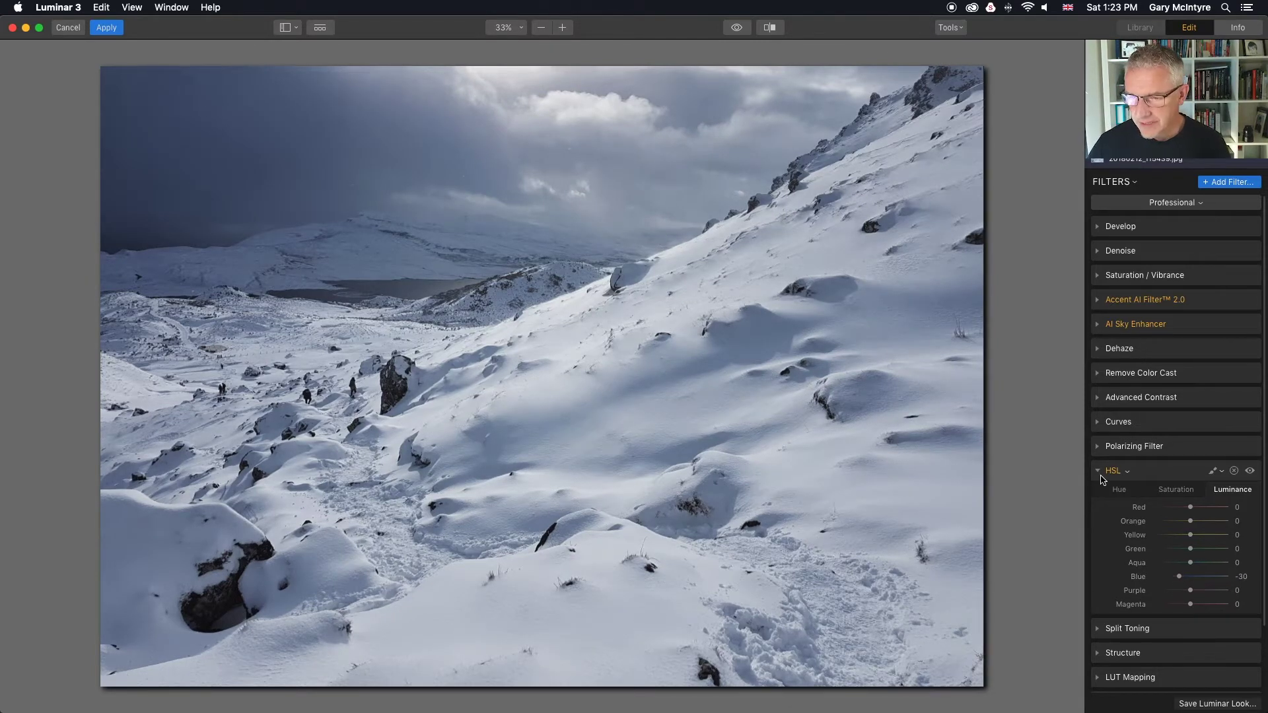
click(1097, 472)
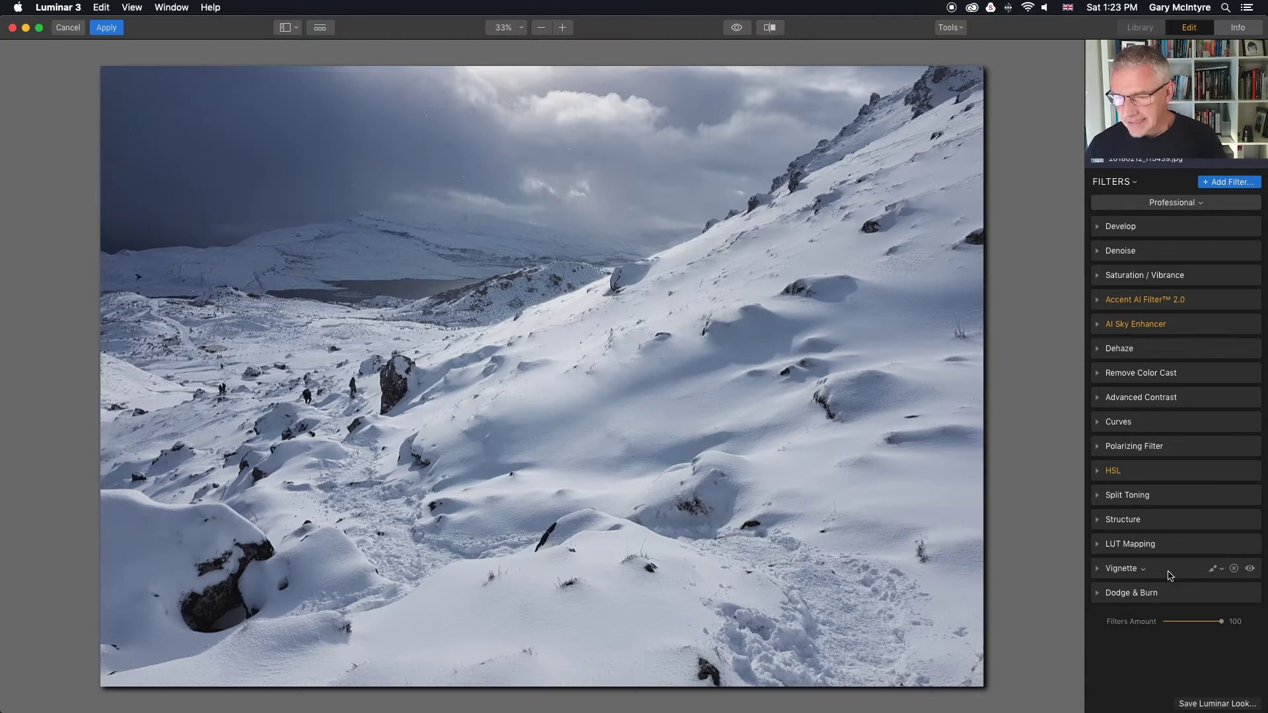
Add the AI Structure filter with Amount 36 and Boost 11.
click(1226, 184)
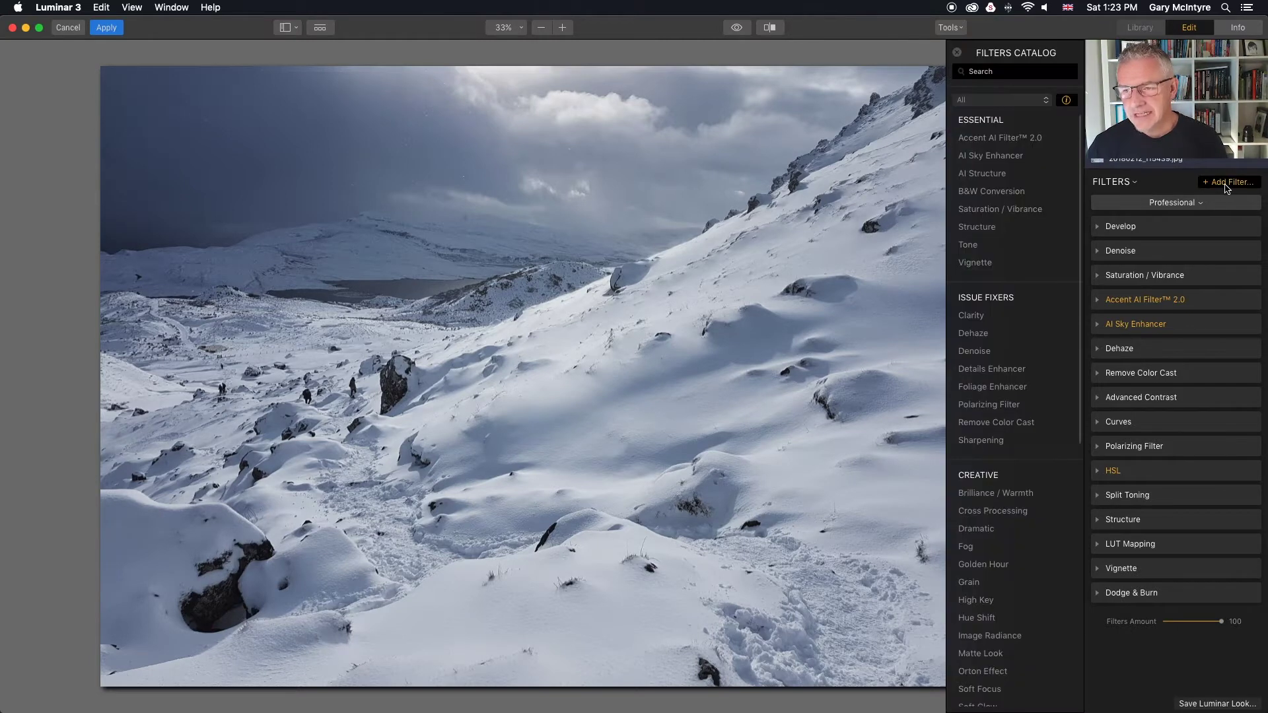
click(1046, 173)
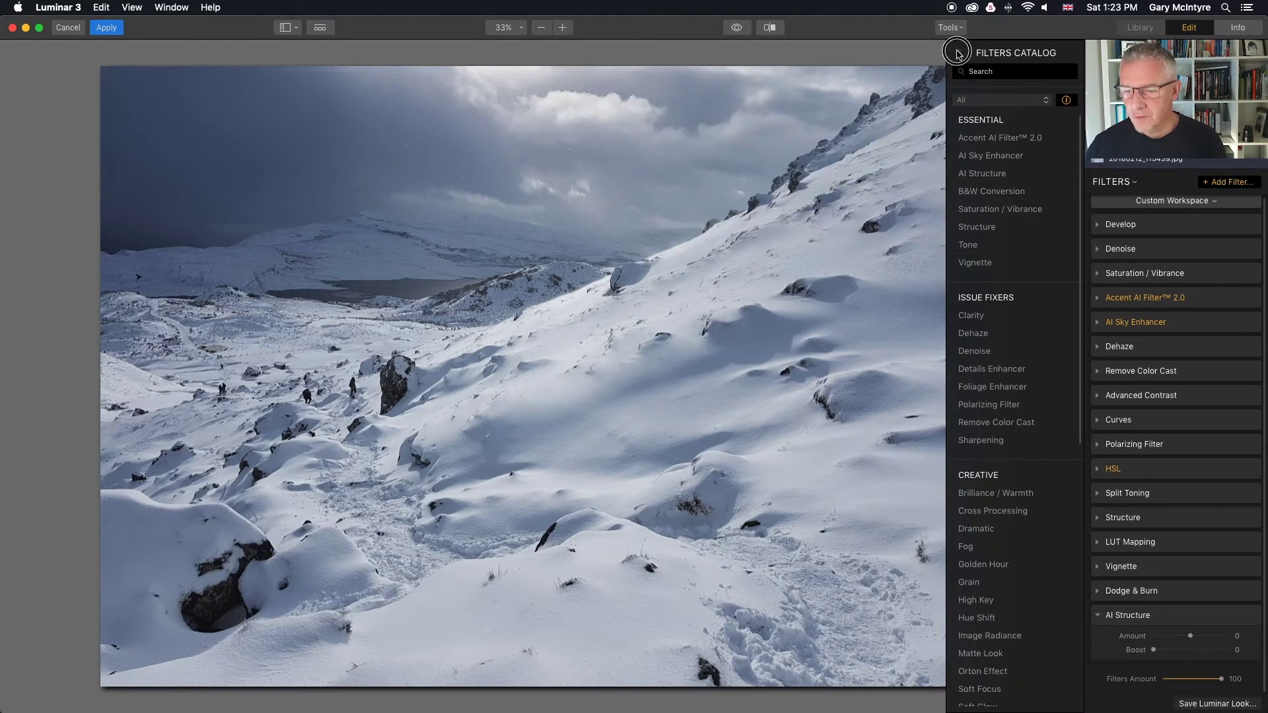
click(958, 52)
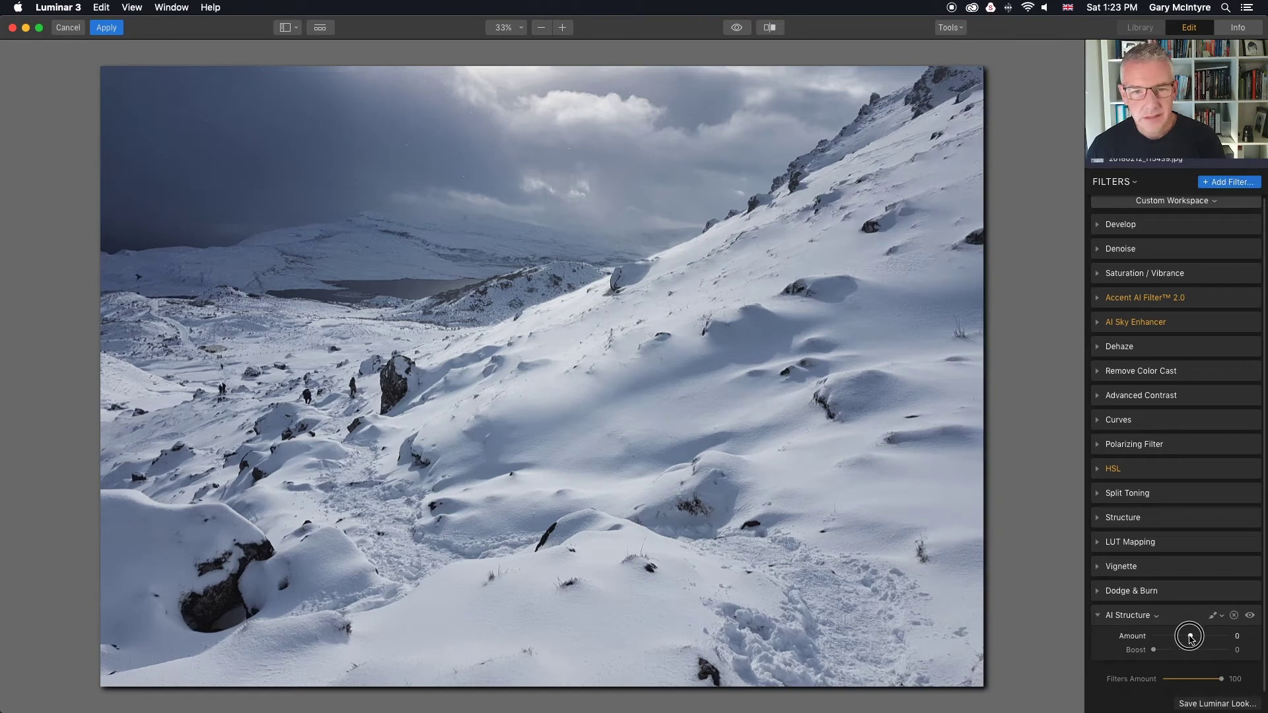
drag(1191, 637, 1206, 639)
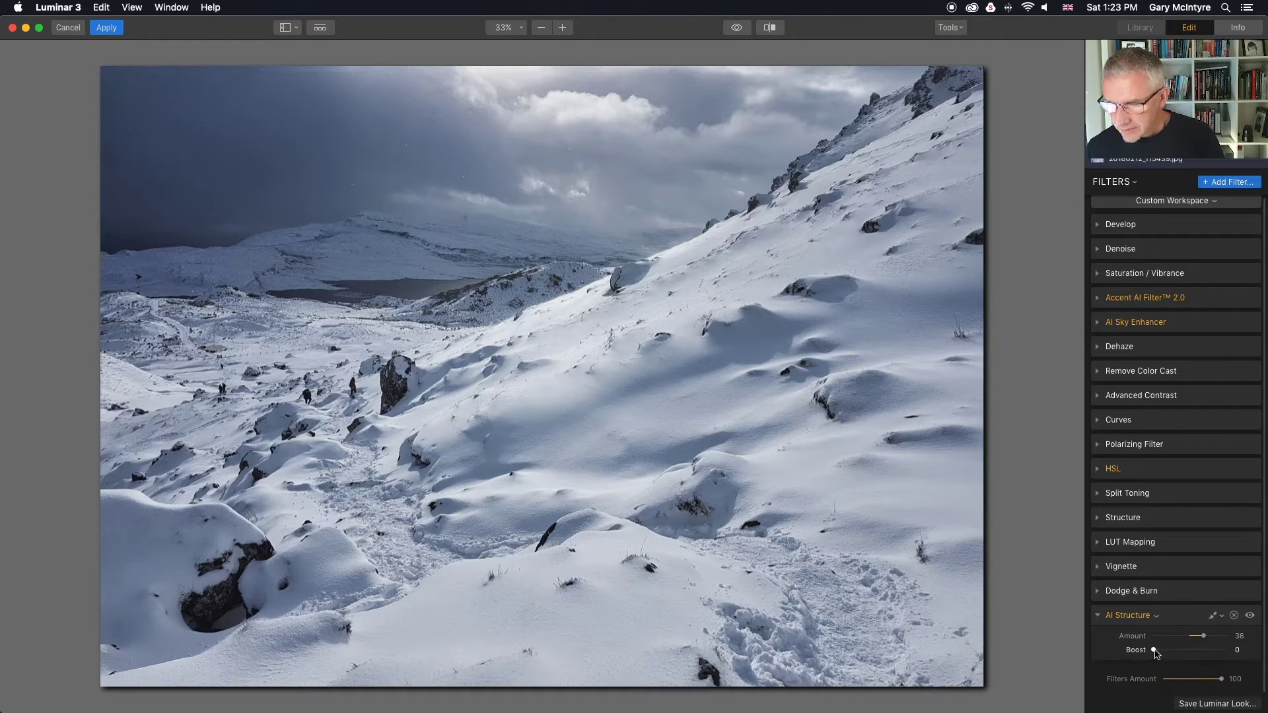
drag(1156, 652, 1165, 654)
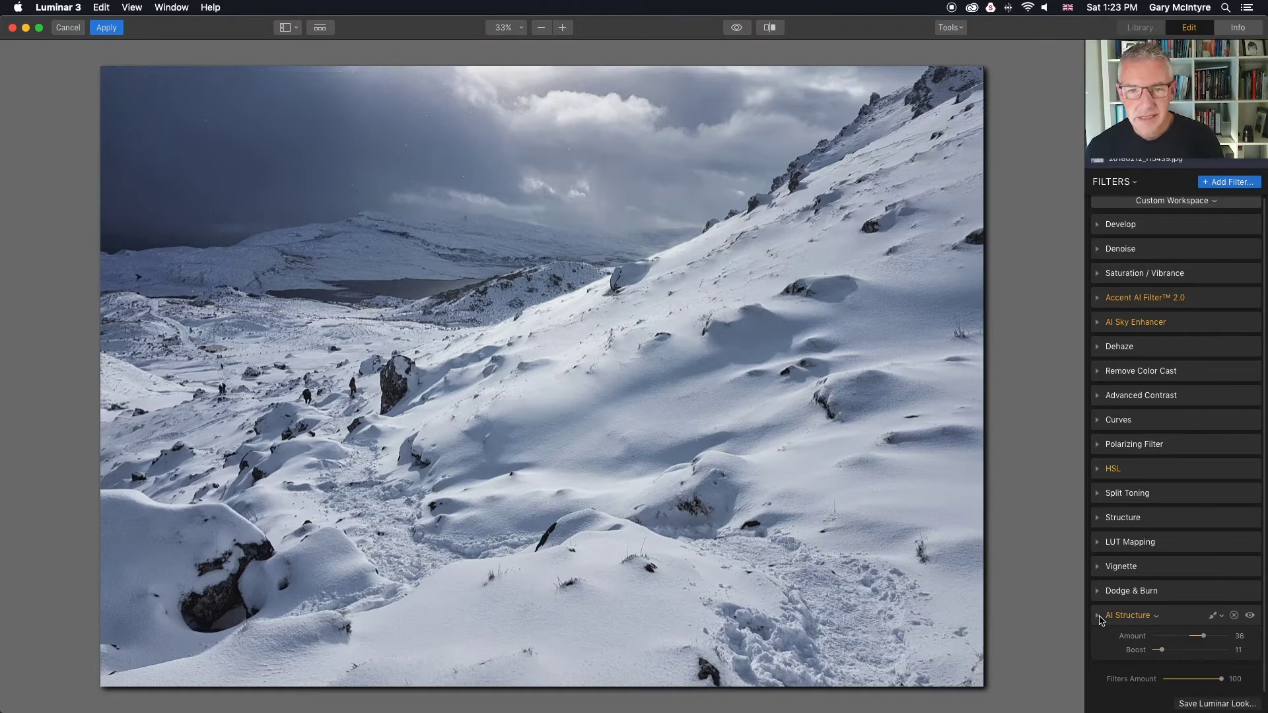
Add Denoise, Orton Effect and Vignette filters from the Filters Catalog.
click(1099, 617)
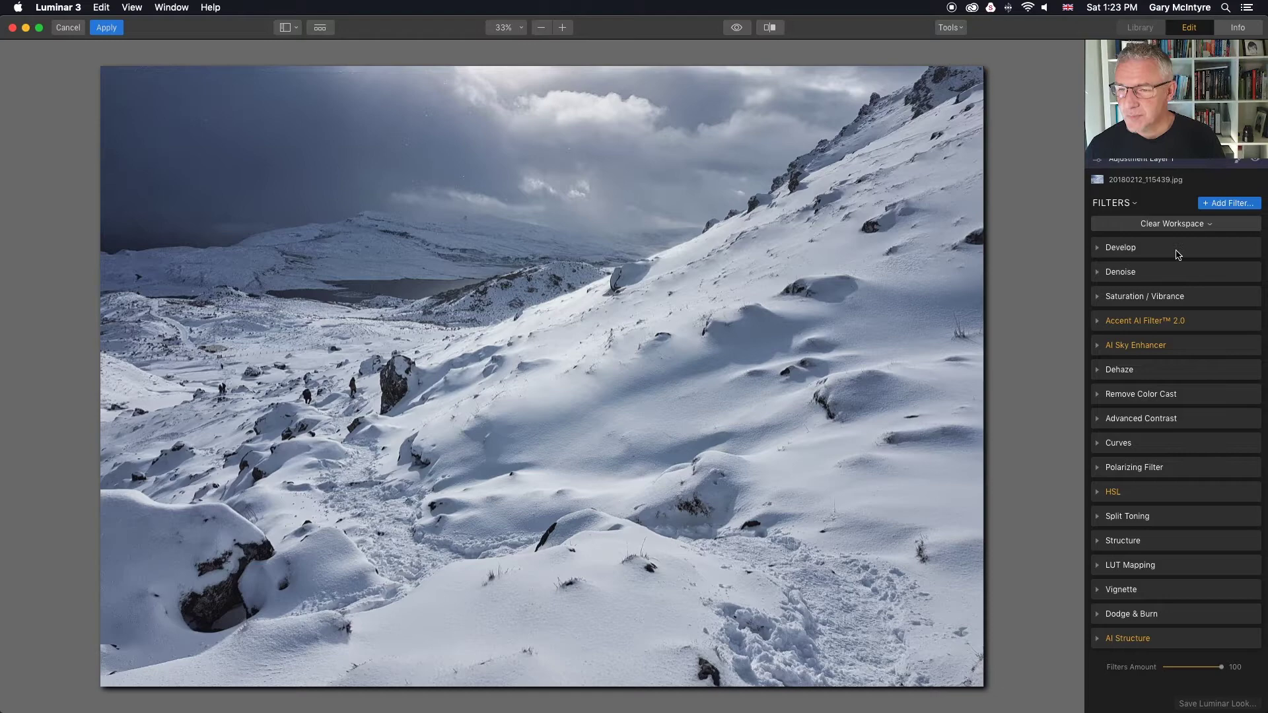
click(1240, 207)
scroll(1009, 519, down, 10)
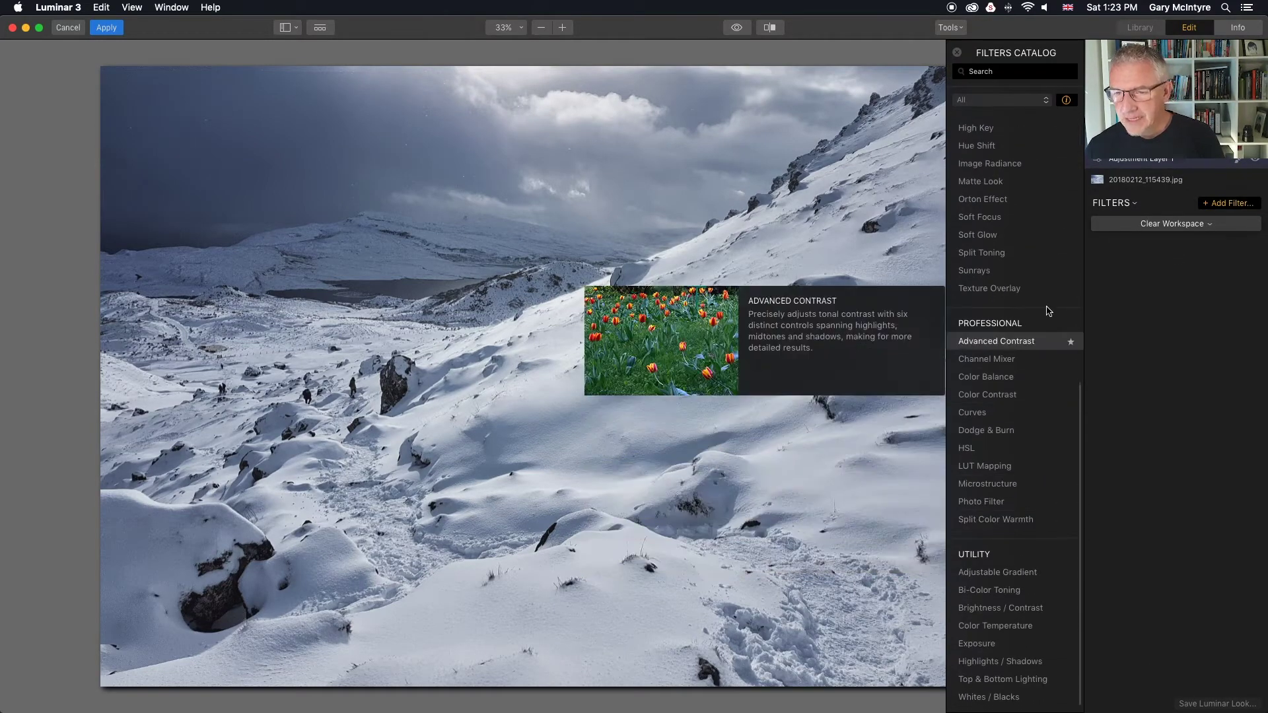
scroll(1023, 265, up, 10)
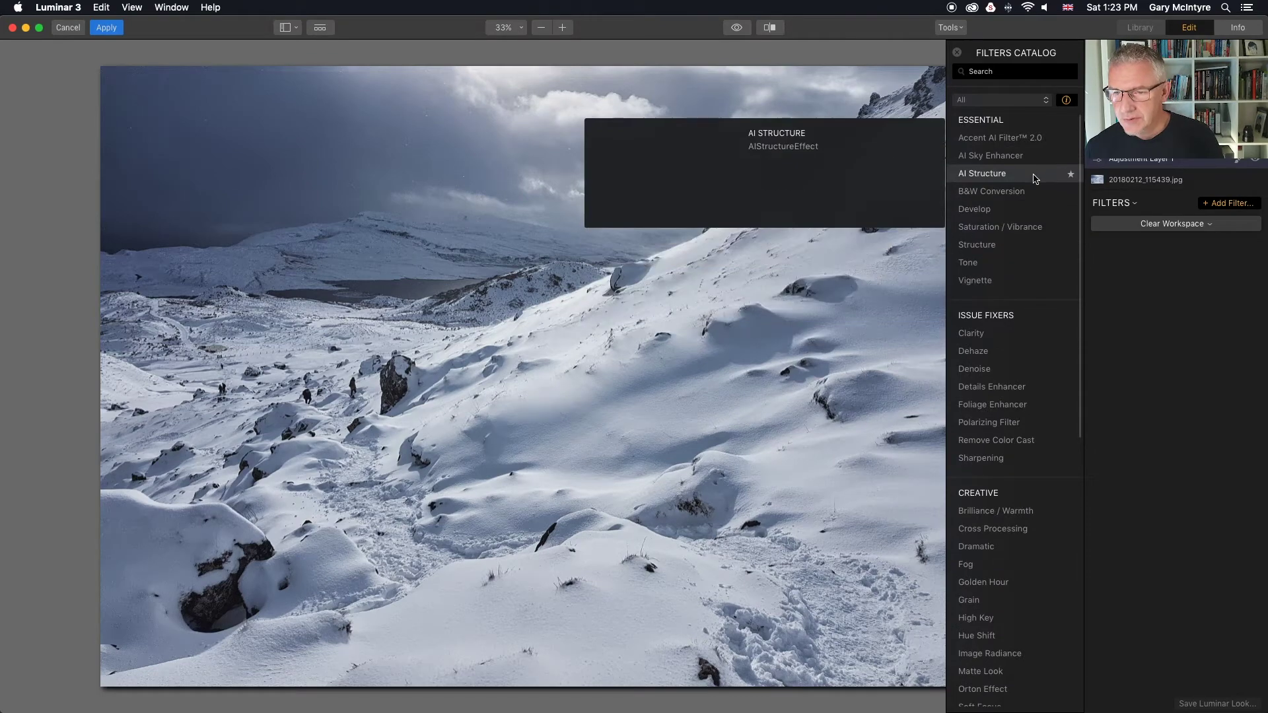
click(1014, 374)
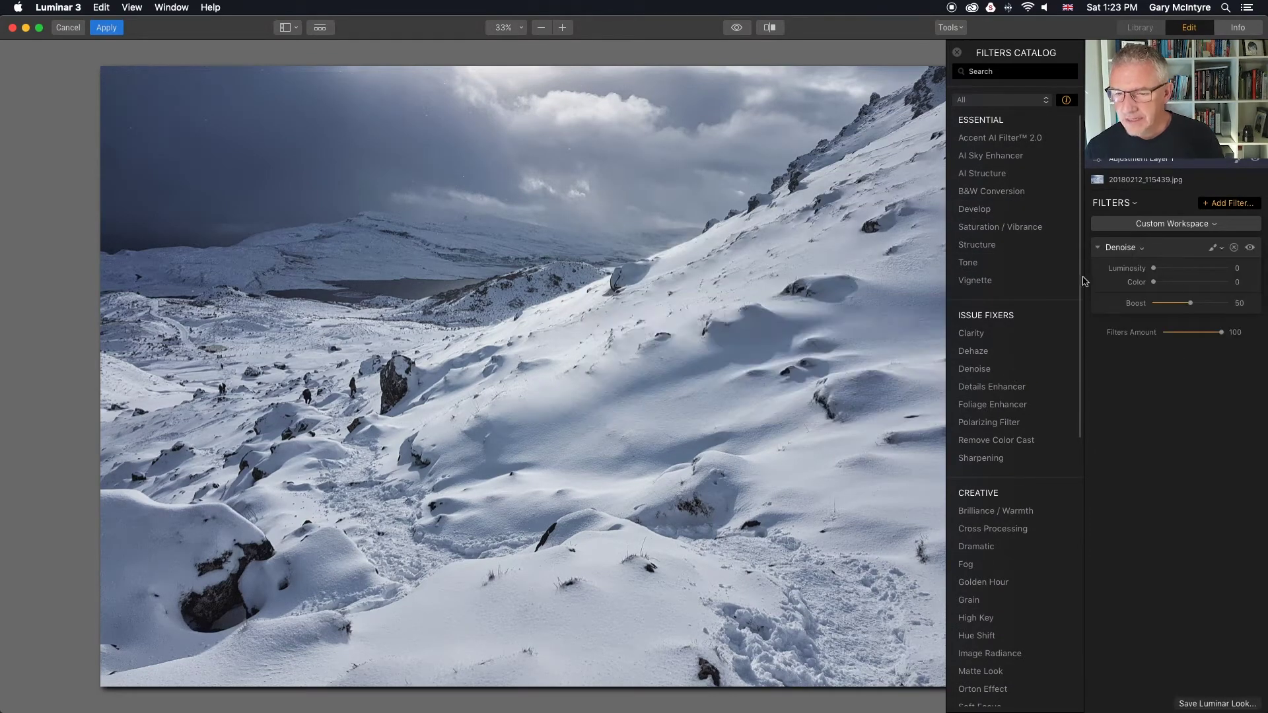
scroll(1030, 502, down, 5)
scroll(1030, 502, down, 3)
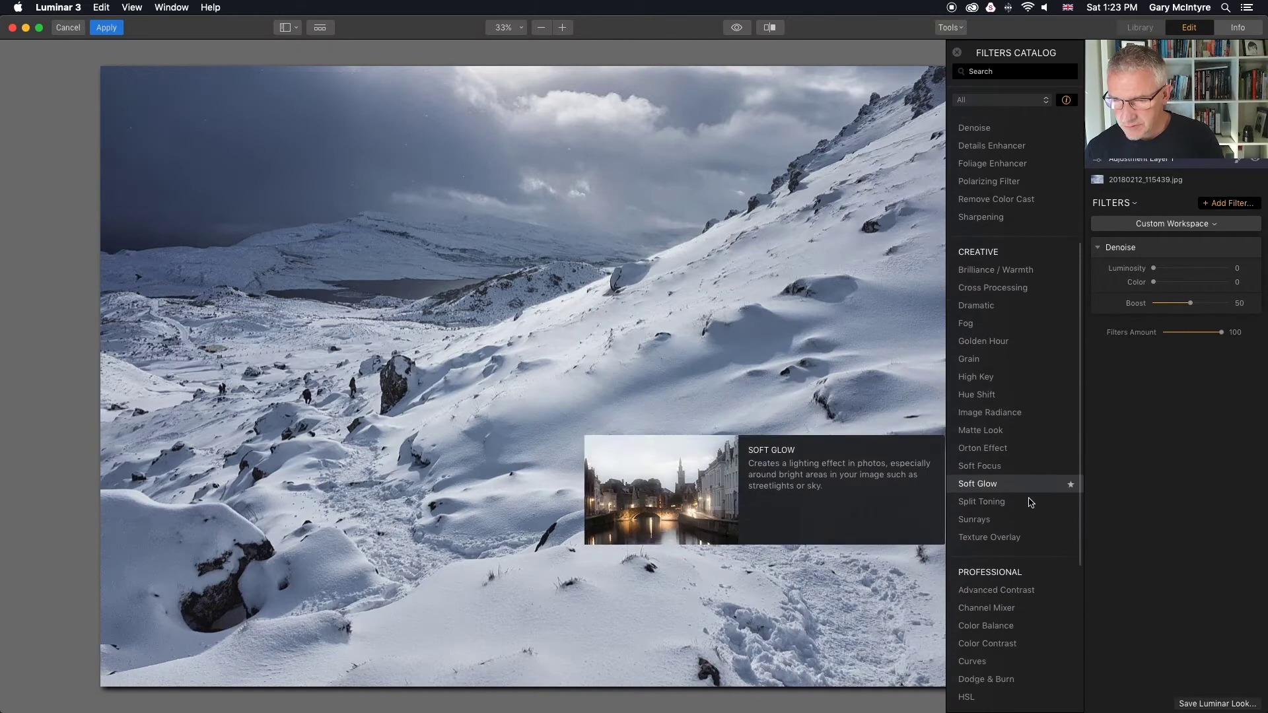
click(1020, 441)
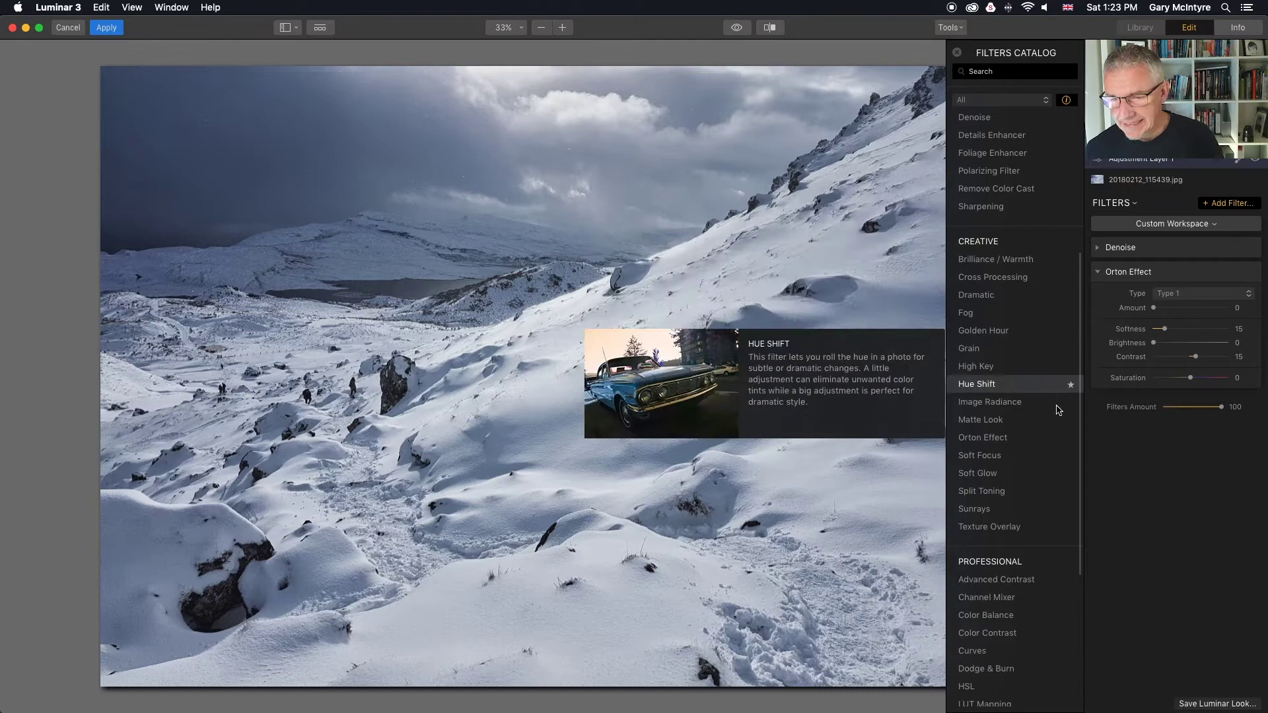
scroll(1049, 455, down, 5)
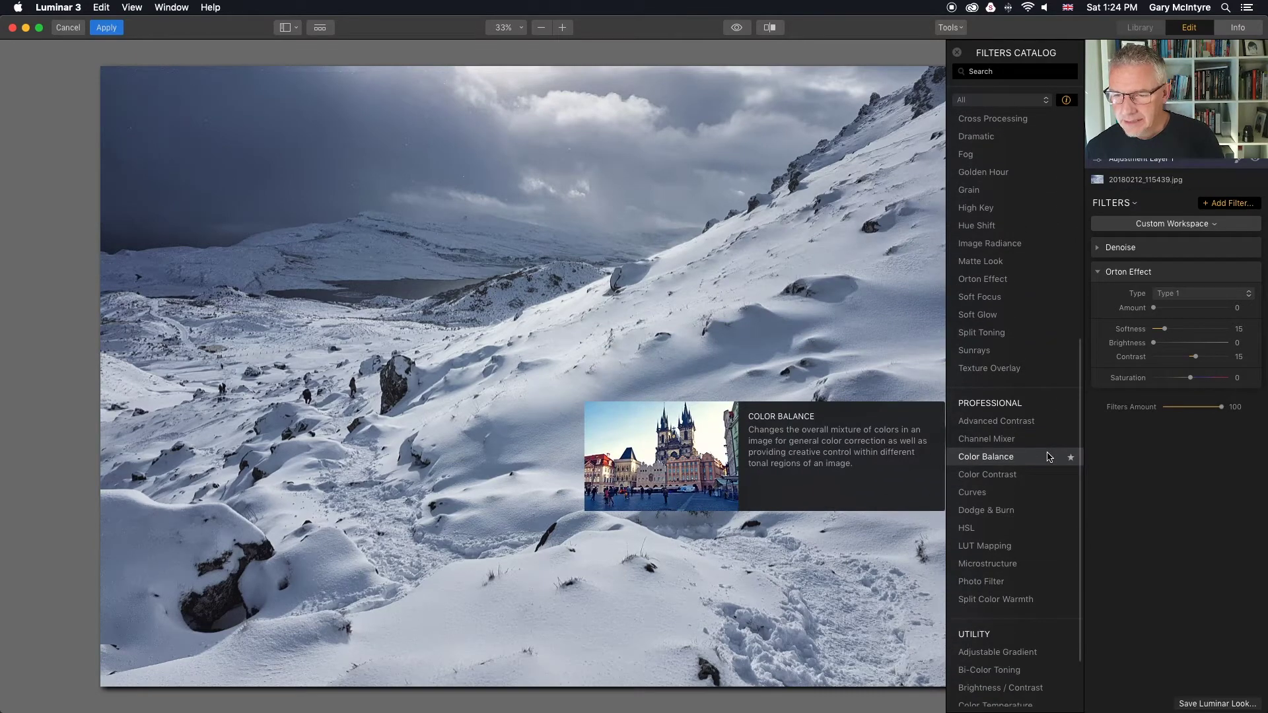
scroll(1050, 457, down, 3)
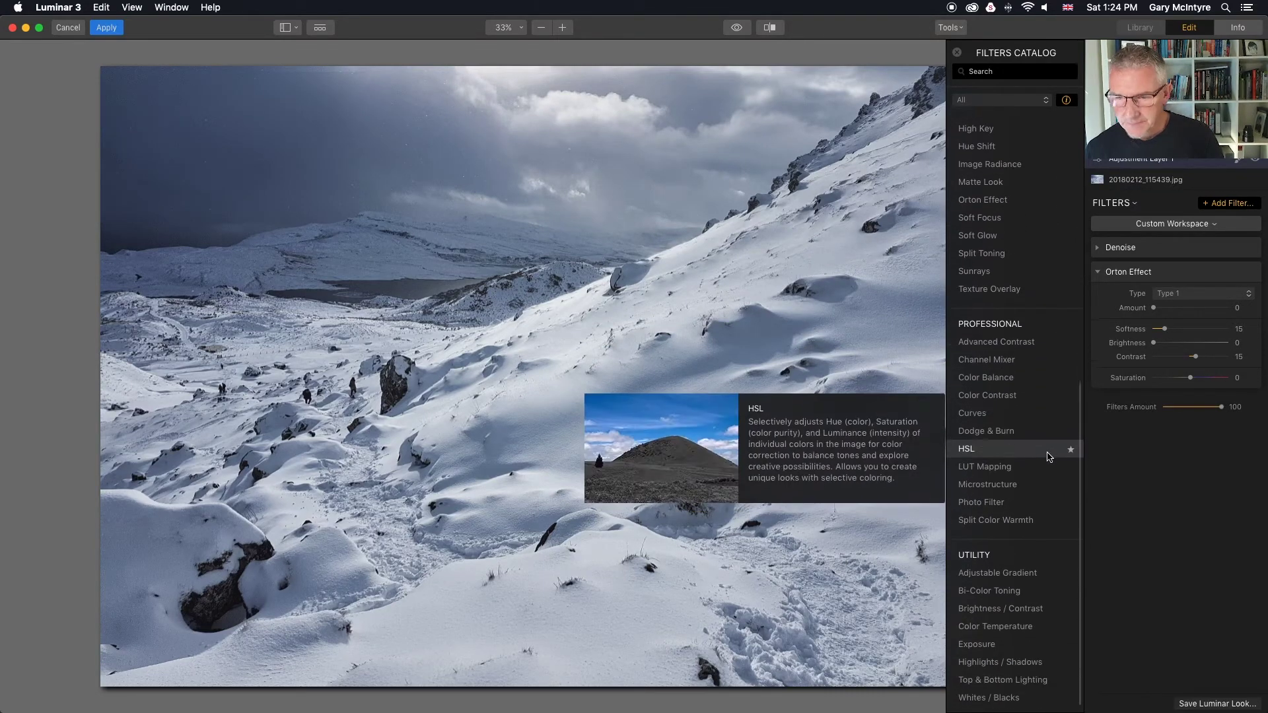
scroll(1045, 390, up, 15)
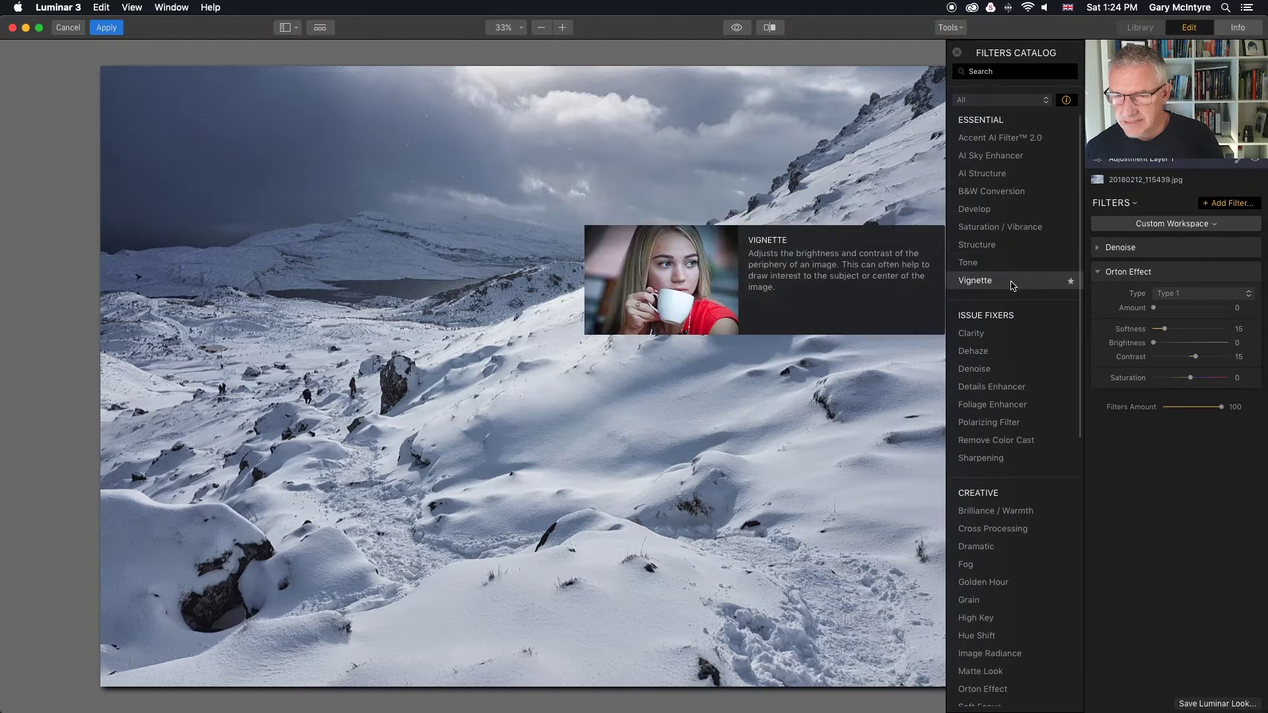
click(1013, 283)
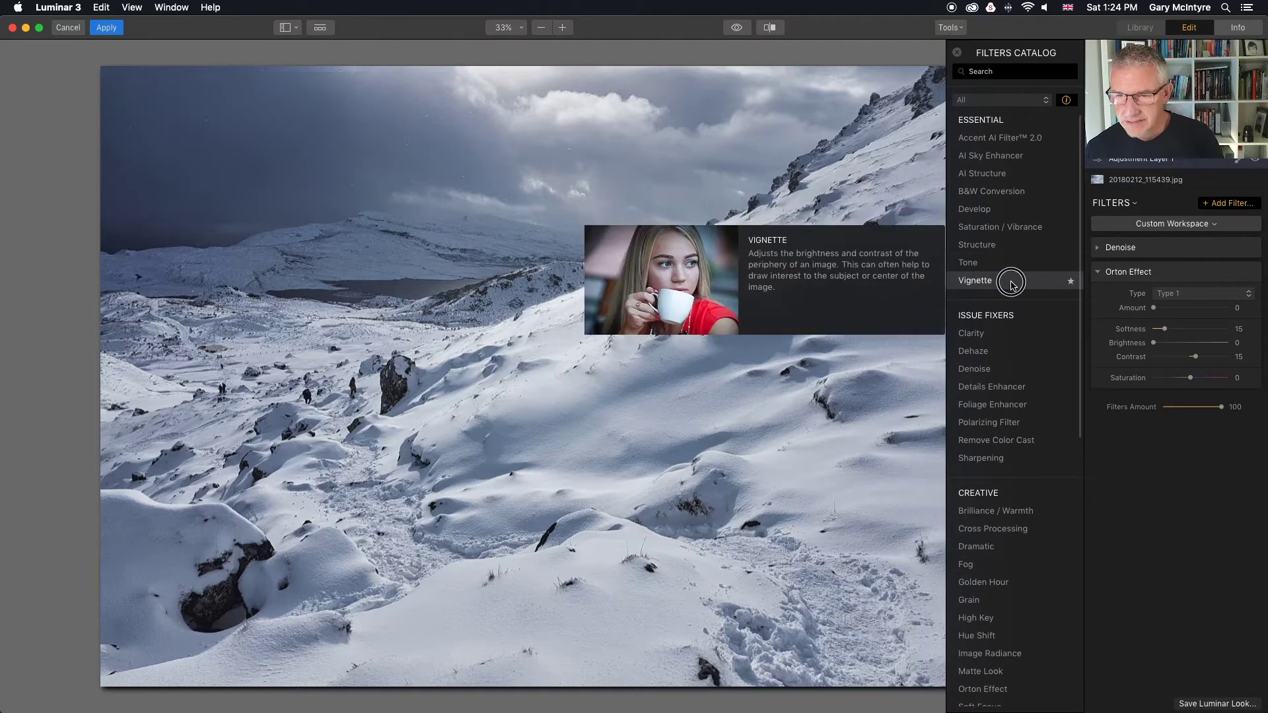
Set Denoise Luminosity to 32 and Color to 34.
click(958, 53)
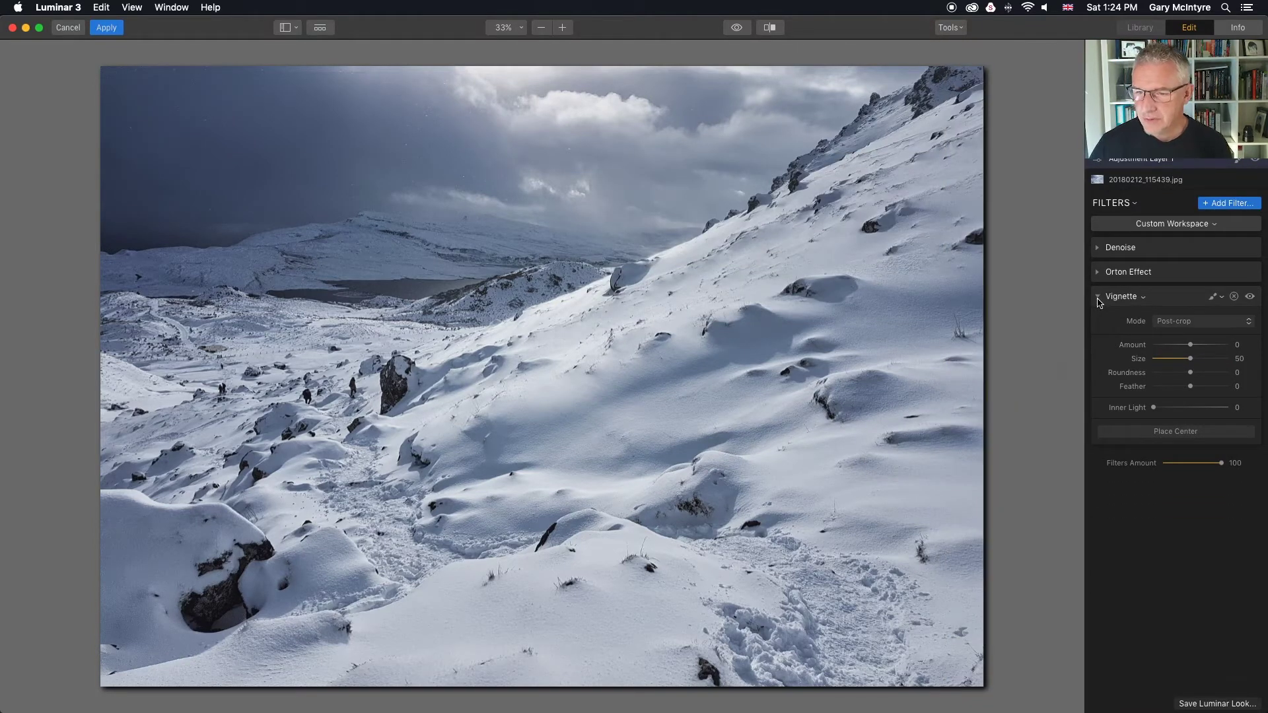
click(1099, 296)
click(1098, 248)
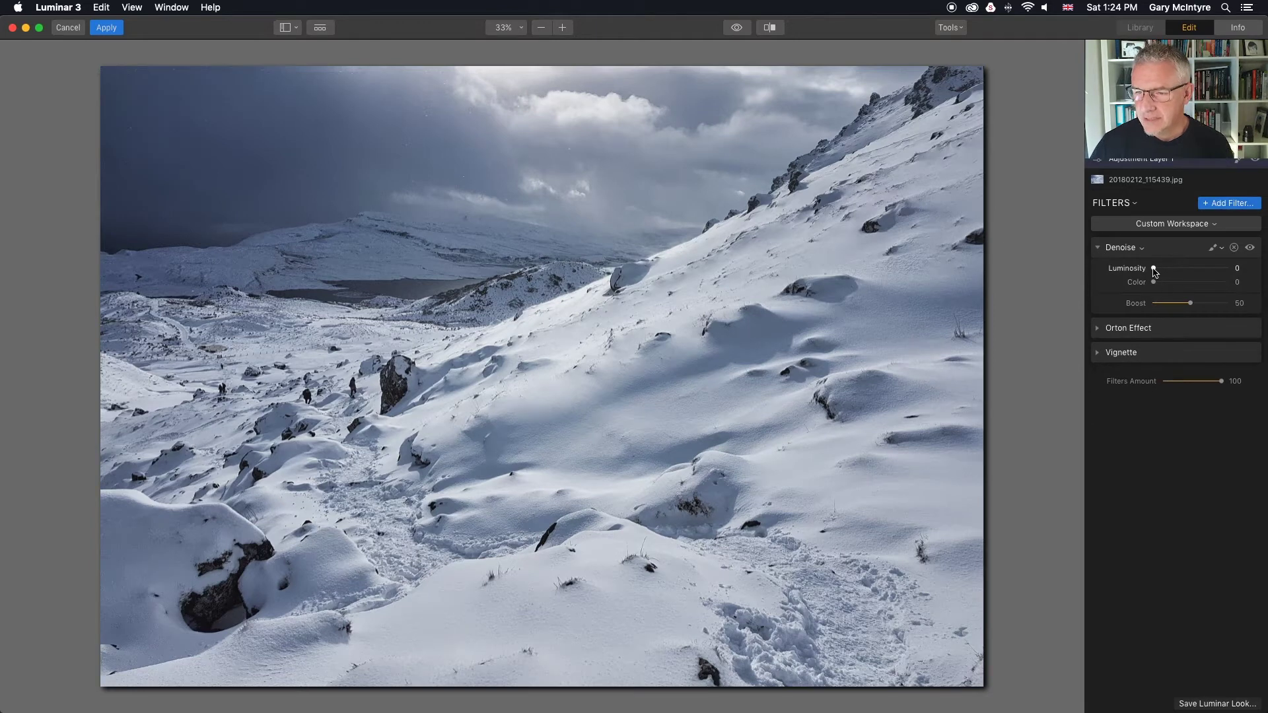
drag(1154, 271, 1183, 285)
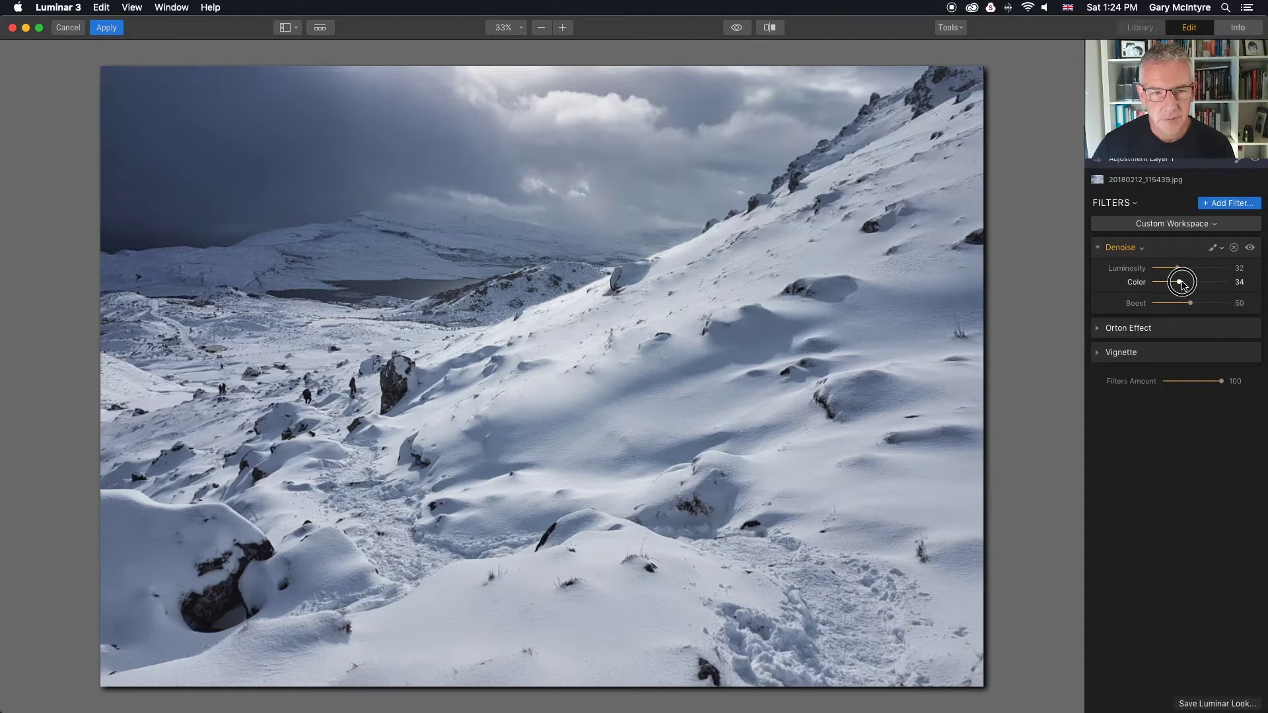
click(1099, 249)
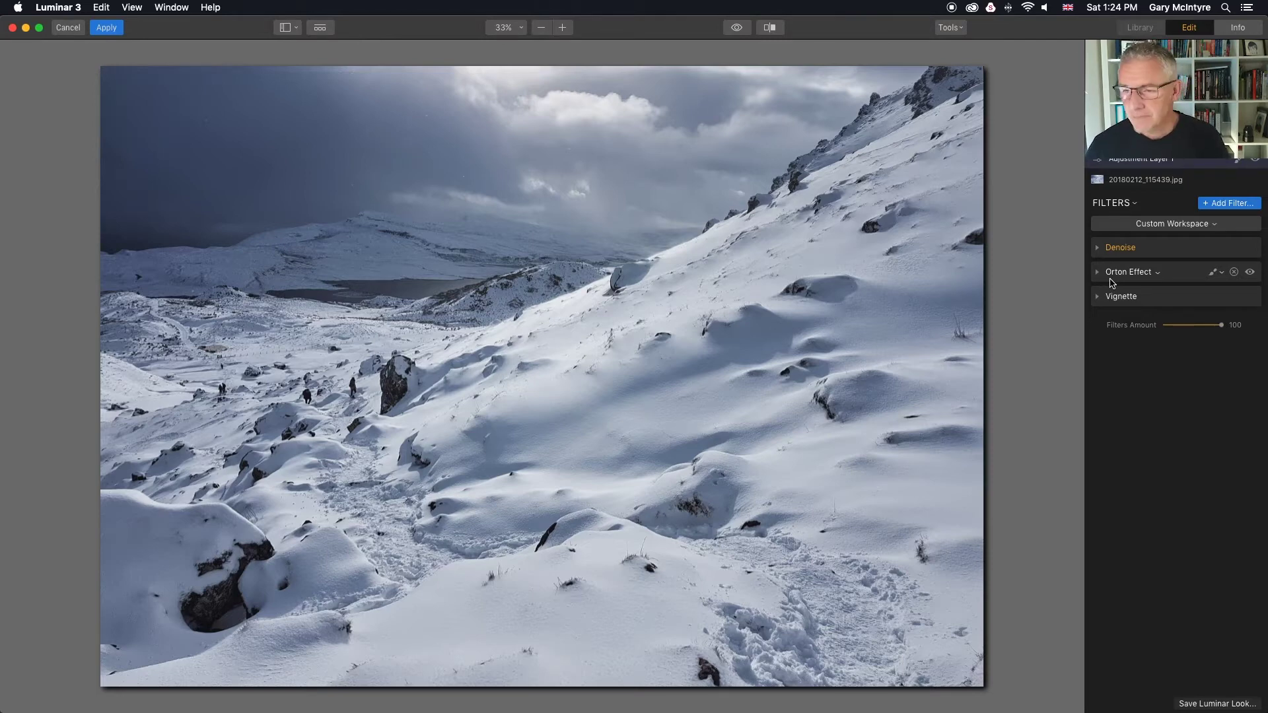
Set the Orton Effect Amount to 22 for a soft glow.
click(1098, 271)
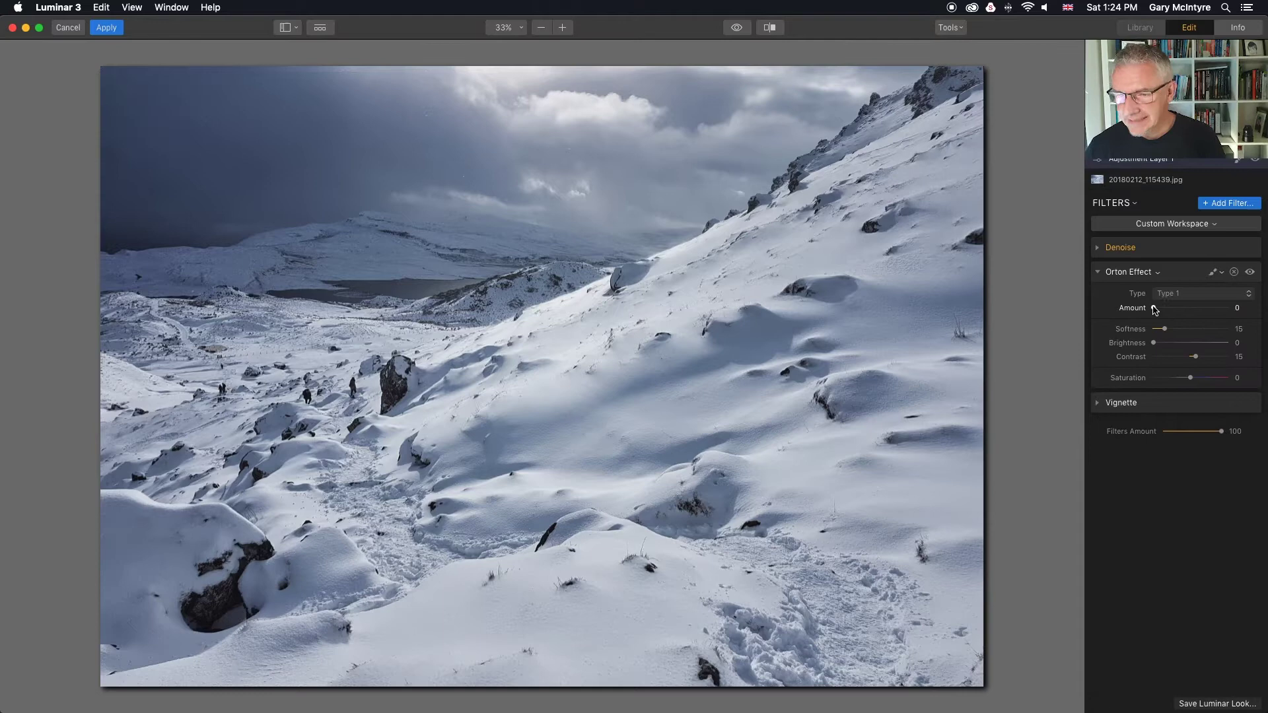
drag(1155, 310, 1173, 311)
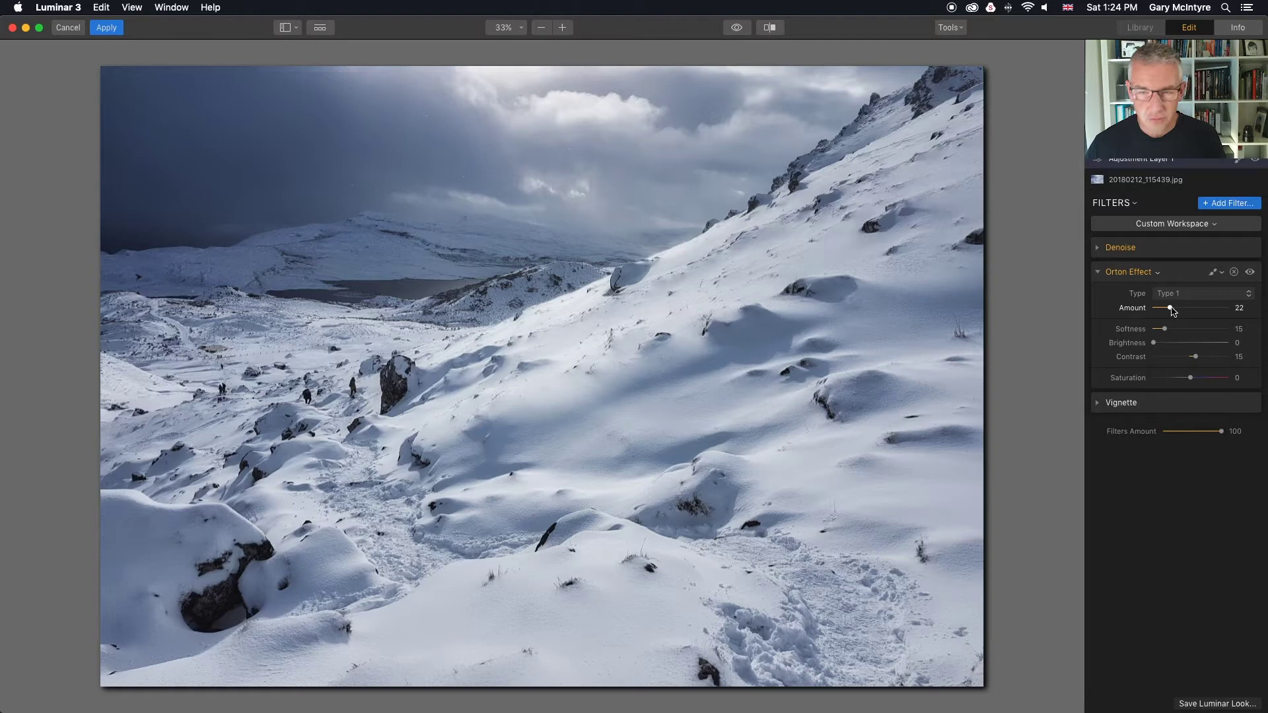
click(1098, 272)
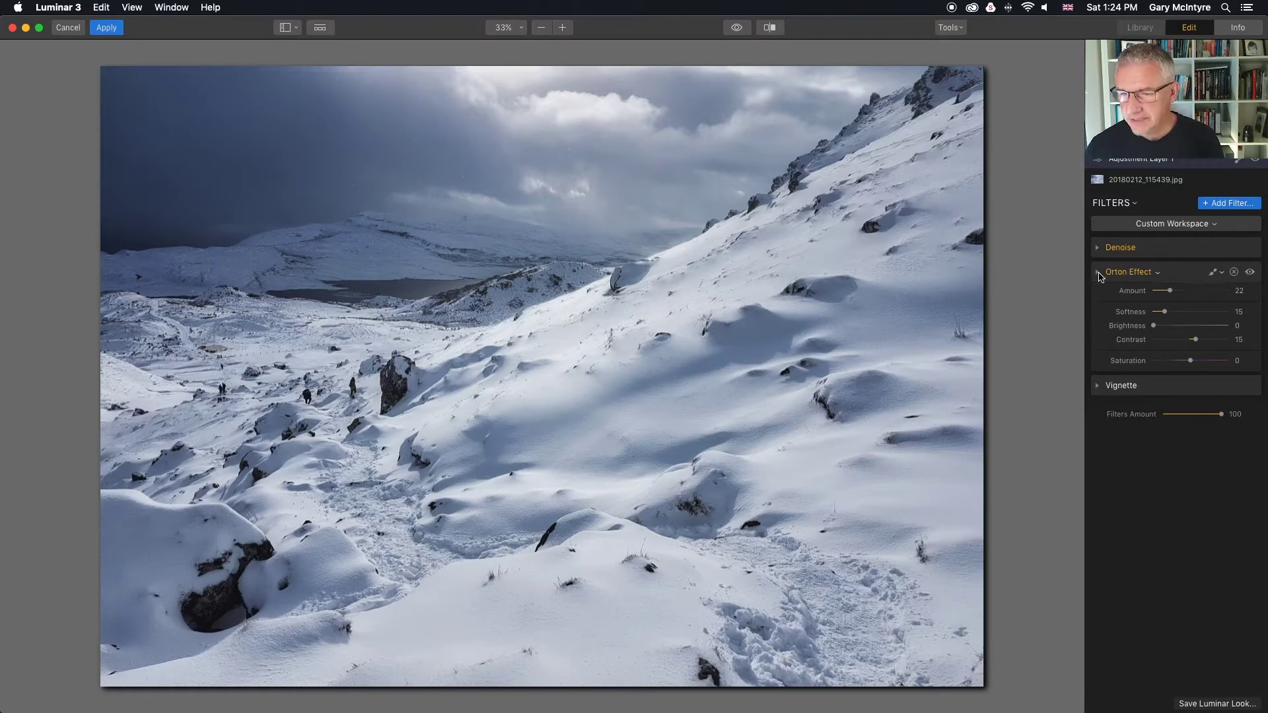
Set the Vignette Amount to -67 to darken the photo's edges.
click(1099, 297)
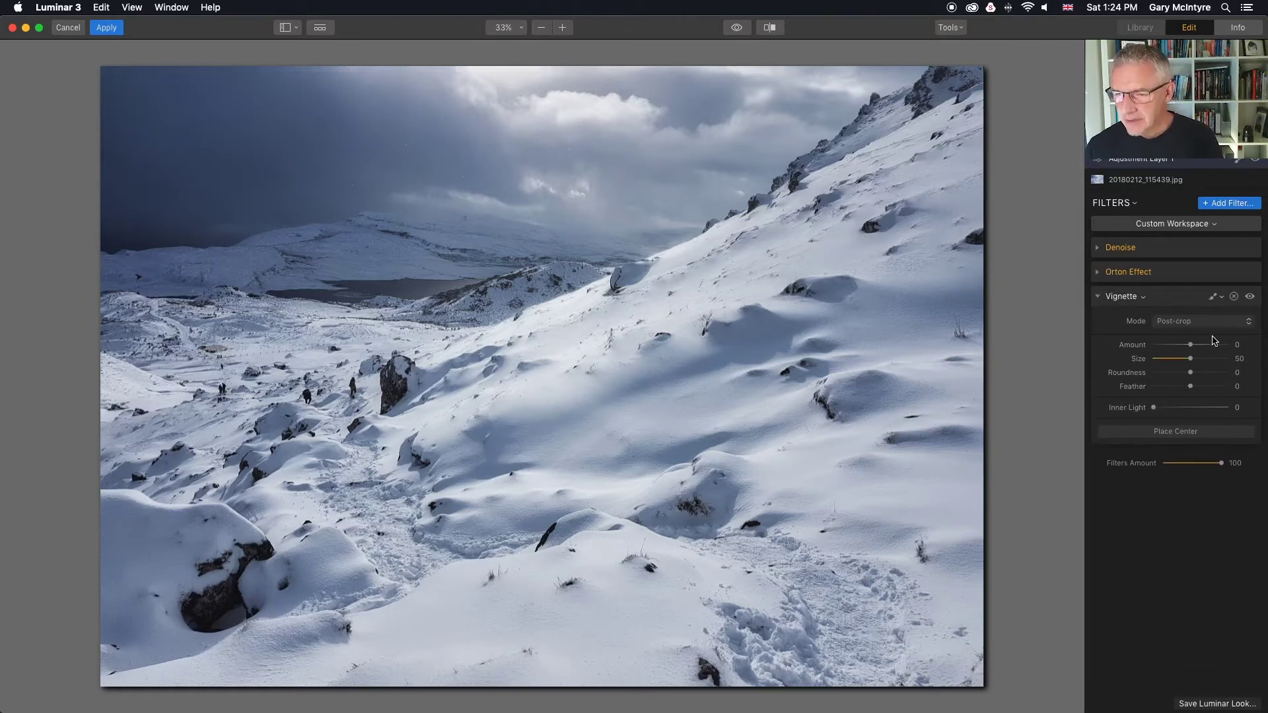
drag(1193, 348, 1166, 346)
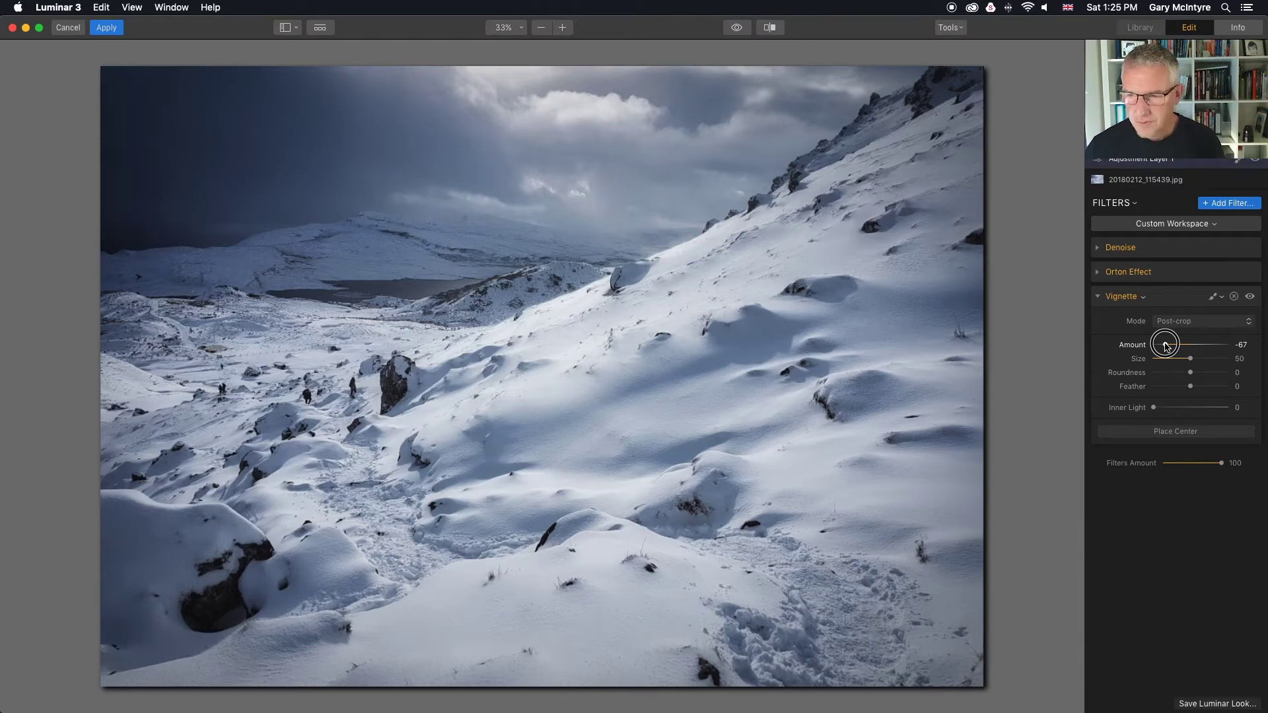
click(1099, 297)
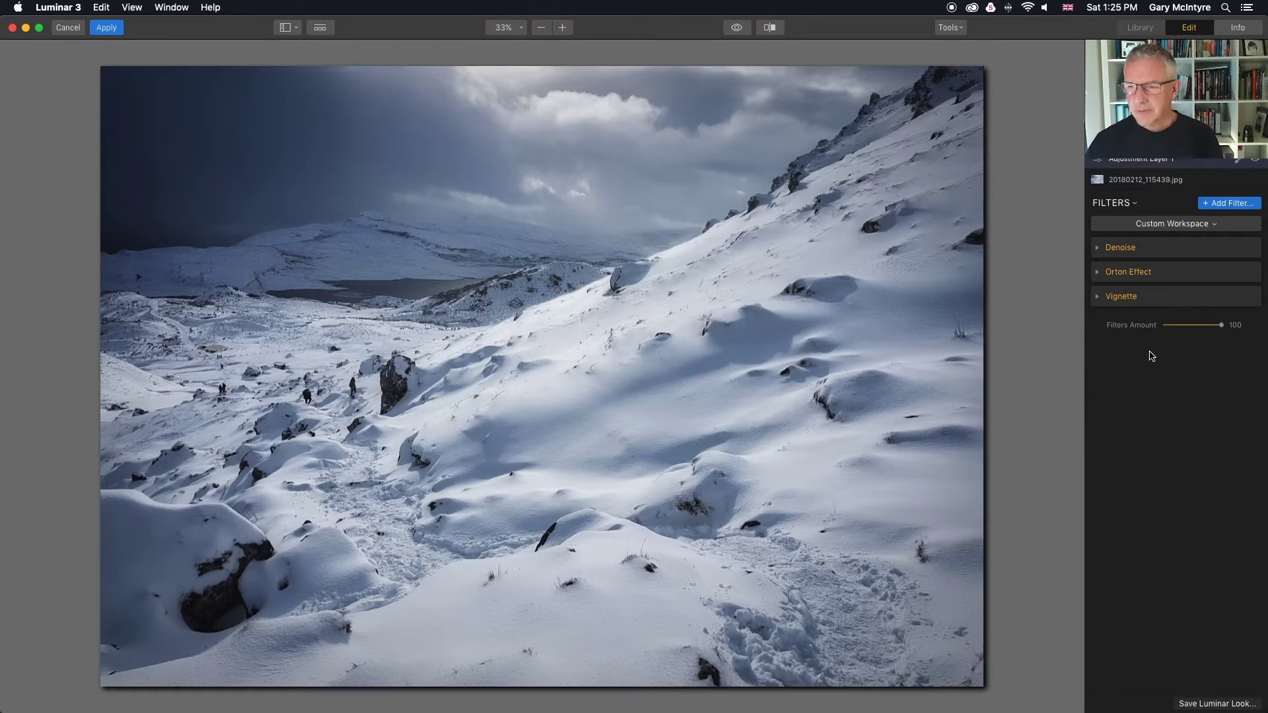
Add a Develop filter with Exposure -0.66, Tint 9 and Shadows -38.
click(1247, 204)
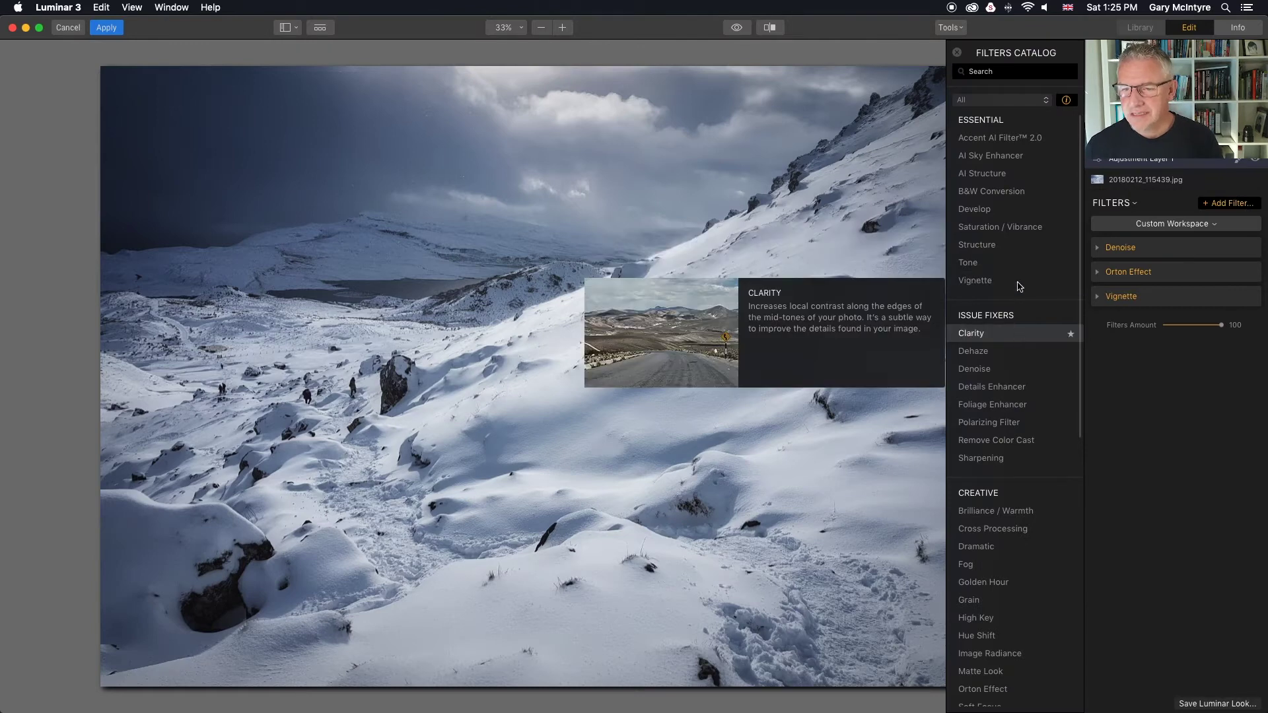
click(1006, 210)
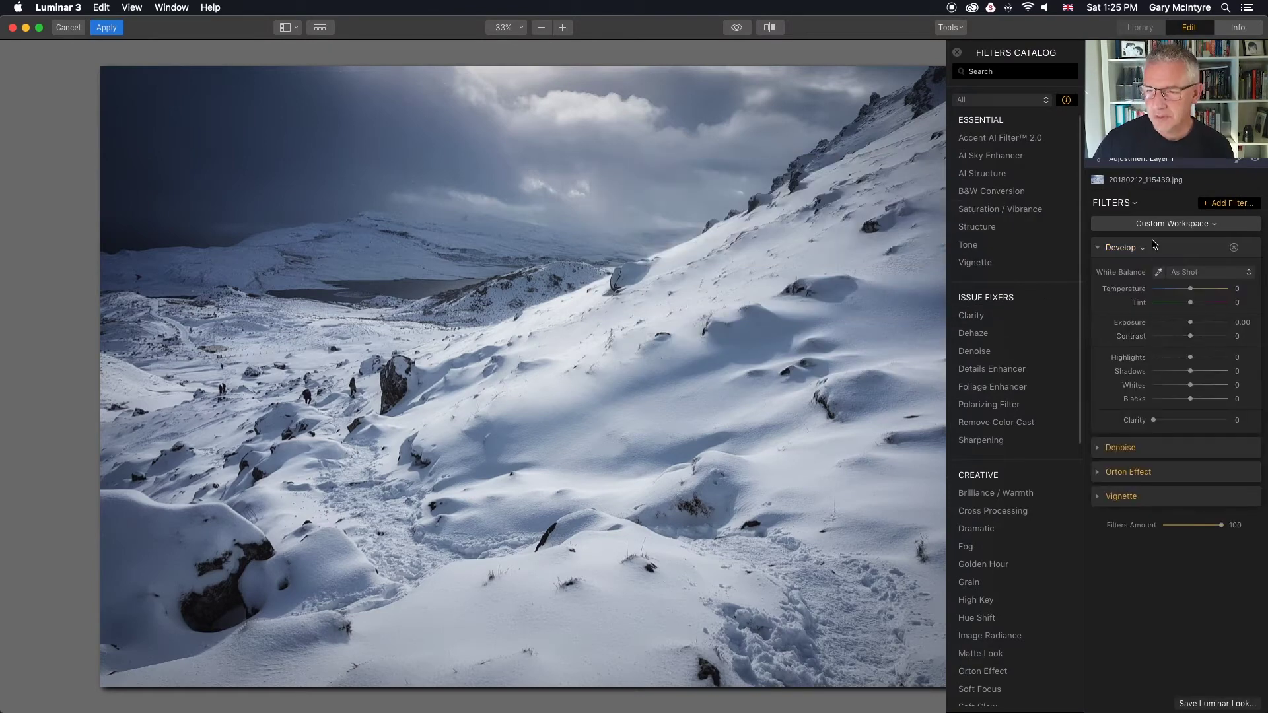
drag(1192, 326, 1188, 326)
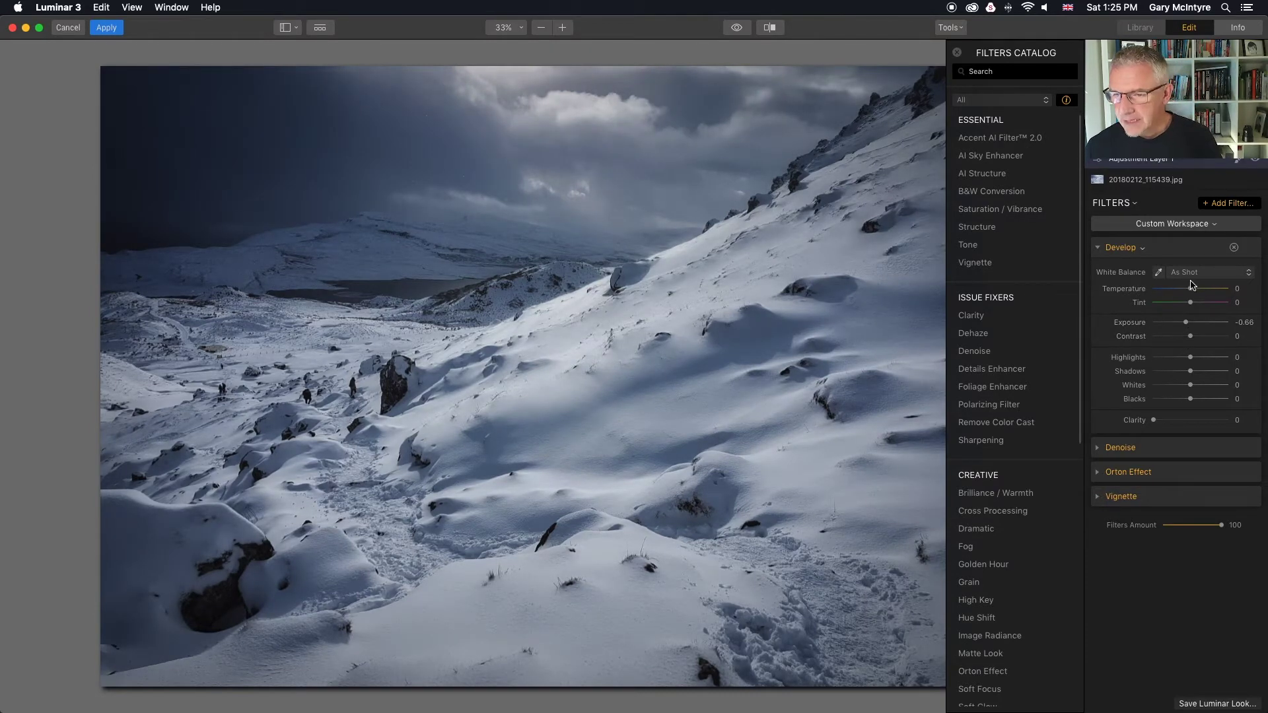
drag(1192, 305, 1196, 305)
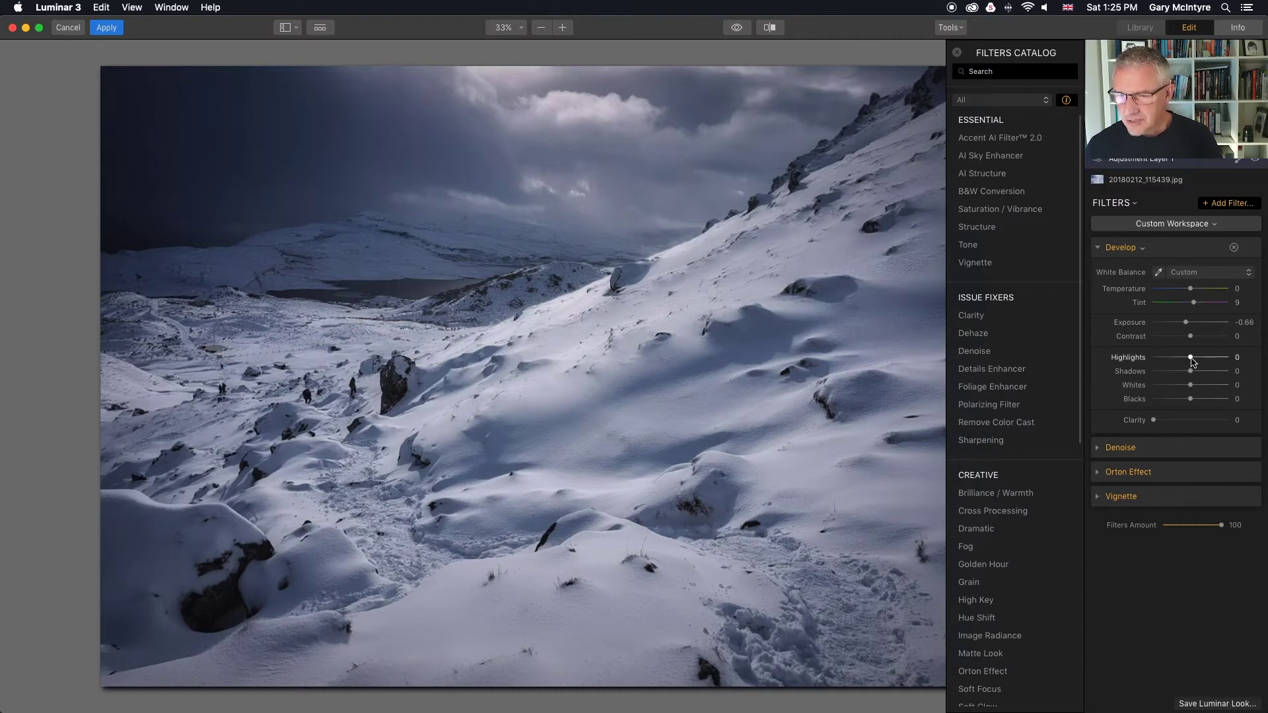
click(958, 53)
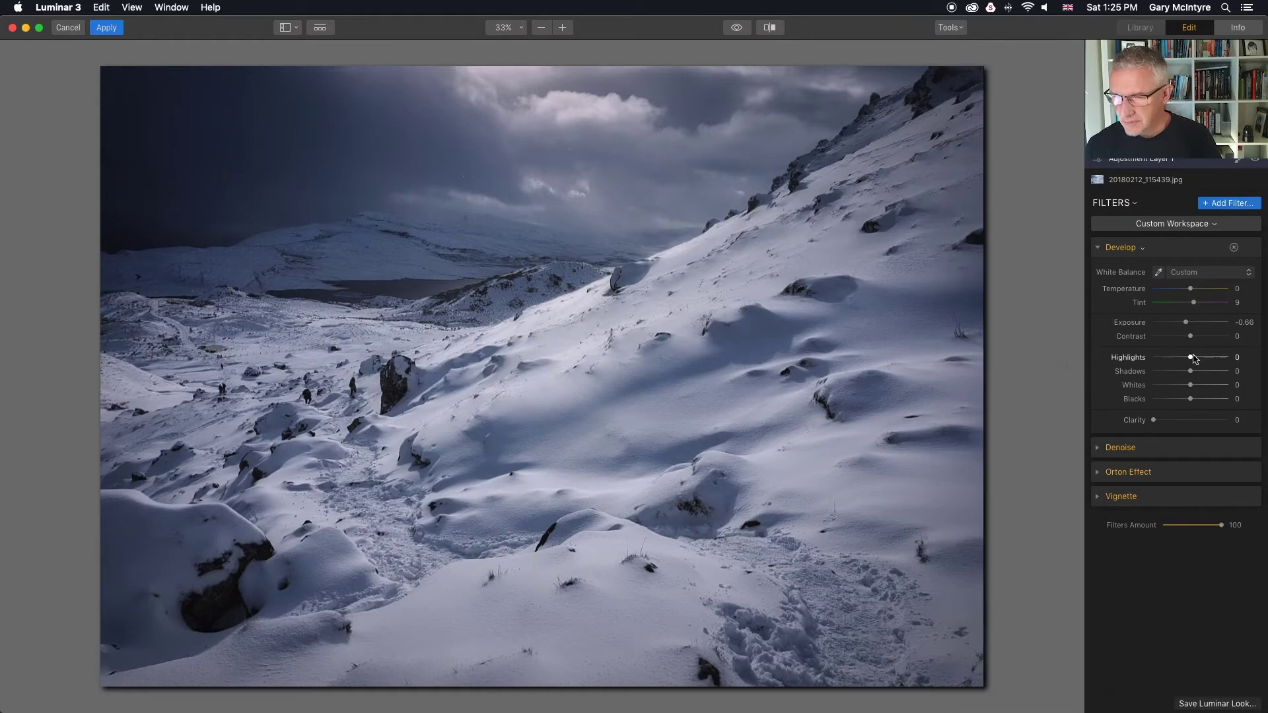
mouse_move(1190, 371)
mouse_down()
mouse_move(1176, 374)
mouse_move(1194, 388)
mouse_move(1195, 357)
mouse_up()
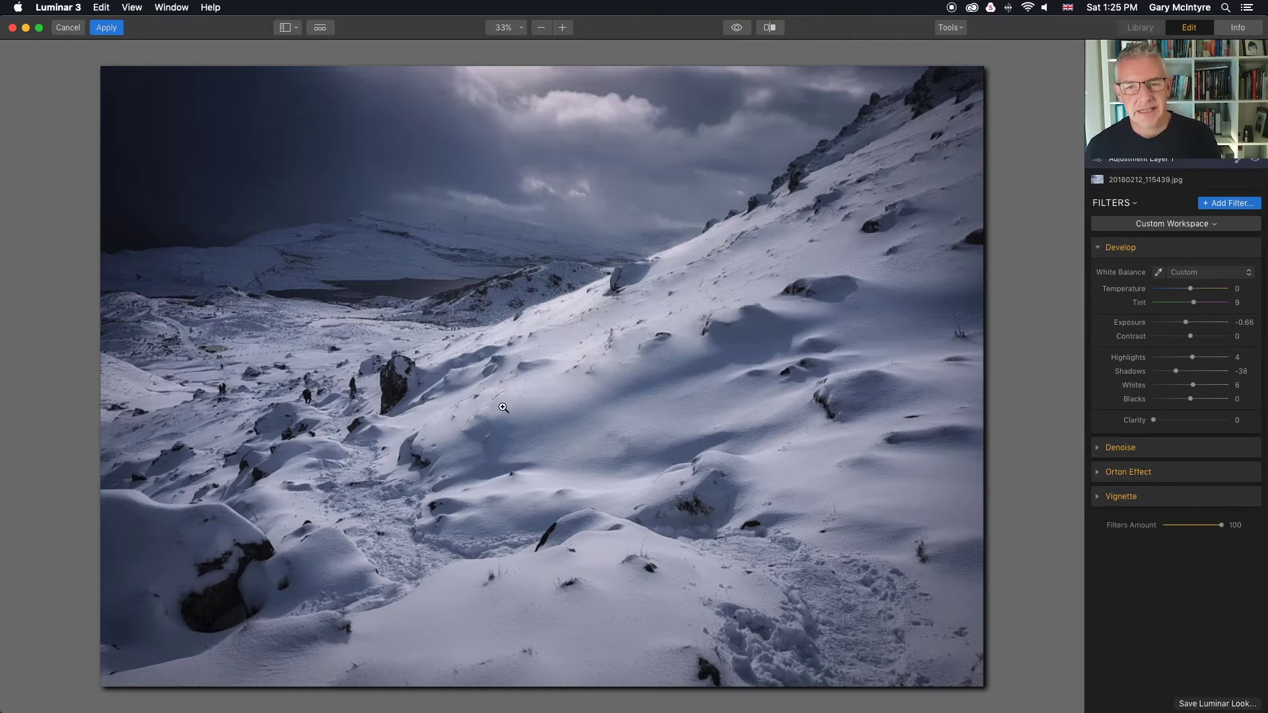
click(1099, 253)
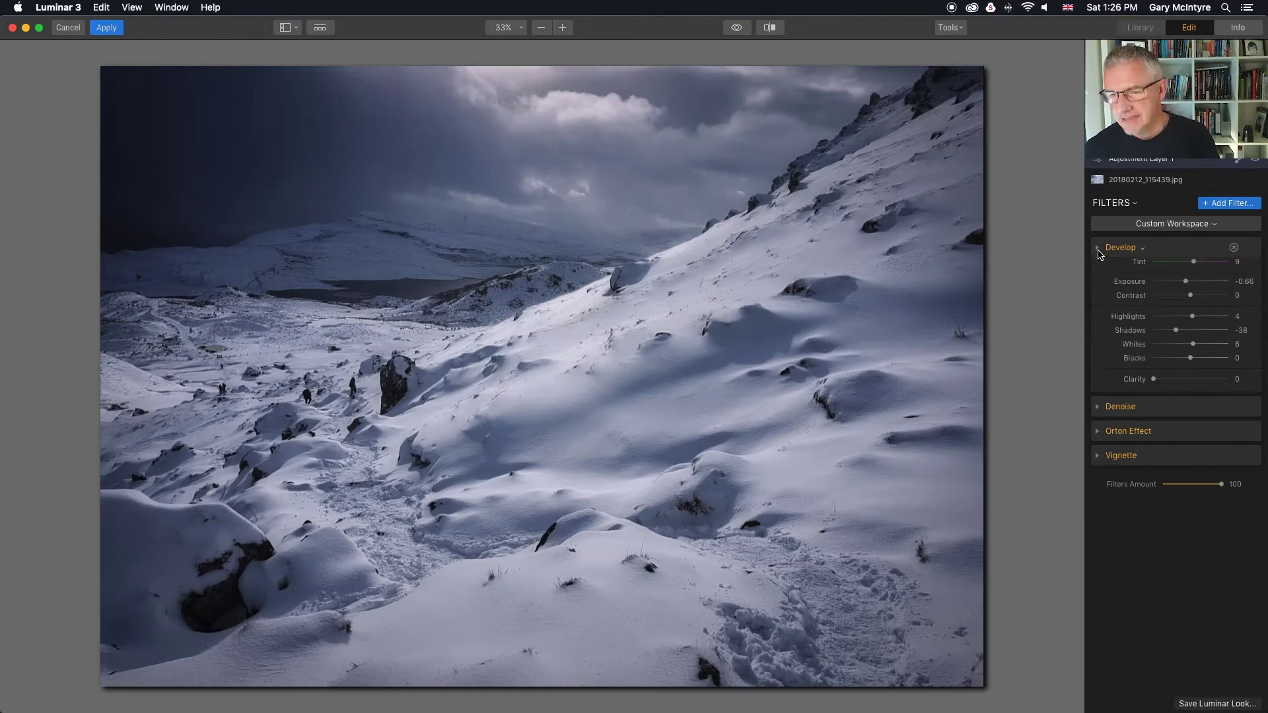
Fine-tune the Vignette Amount and apply the Luminar edits back to Photoshop.
click(1099, 321)
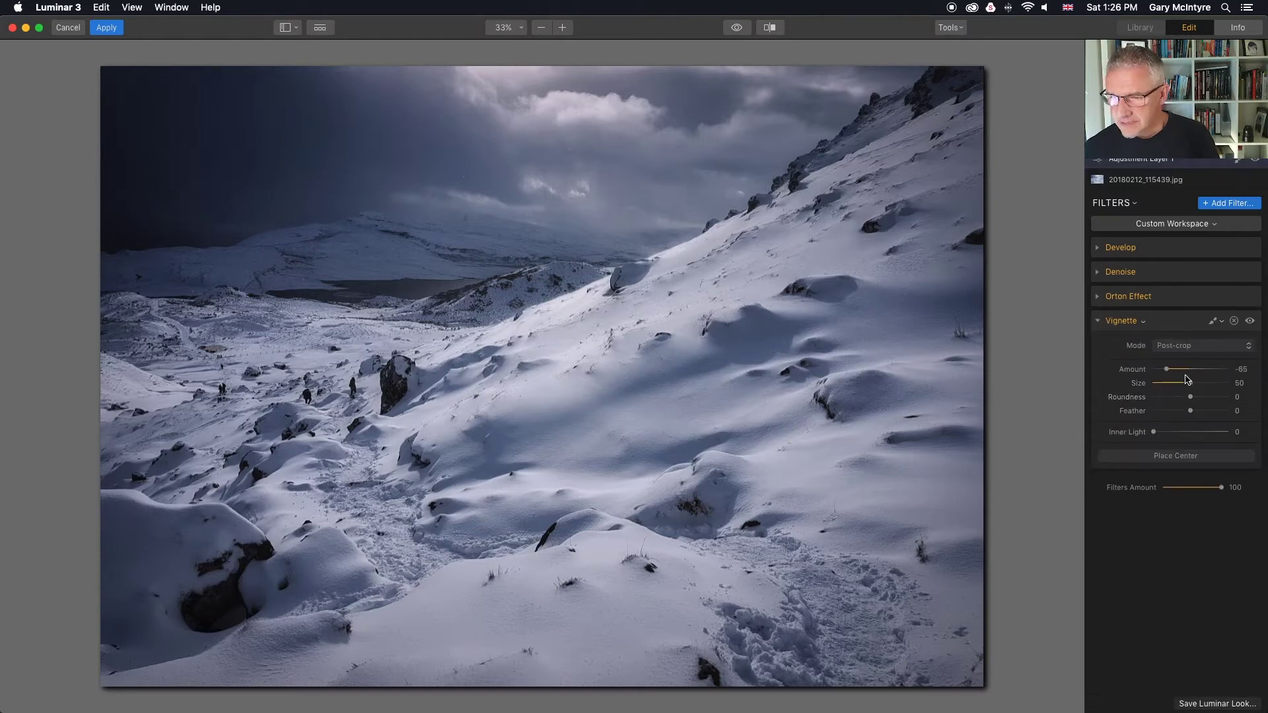
drag(1167, 369, 1167, 371)
click(1098, 323)
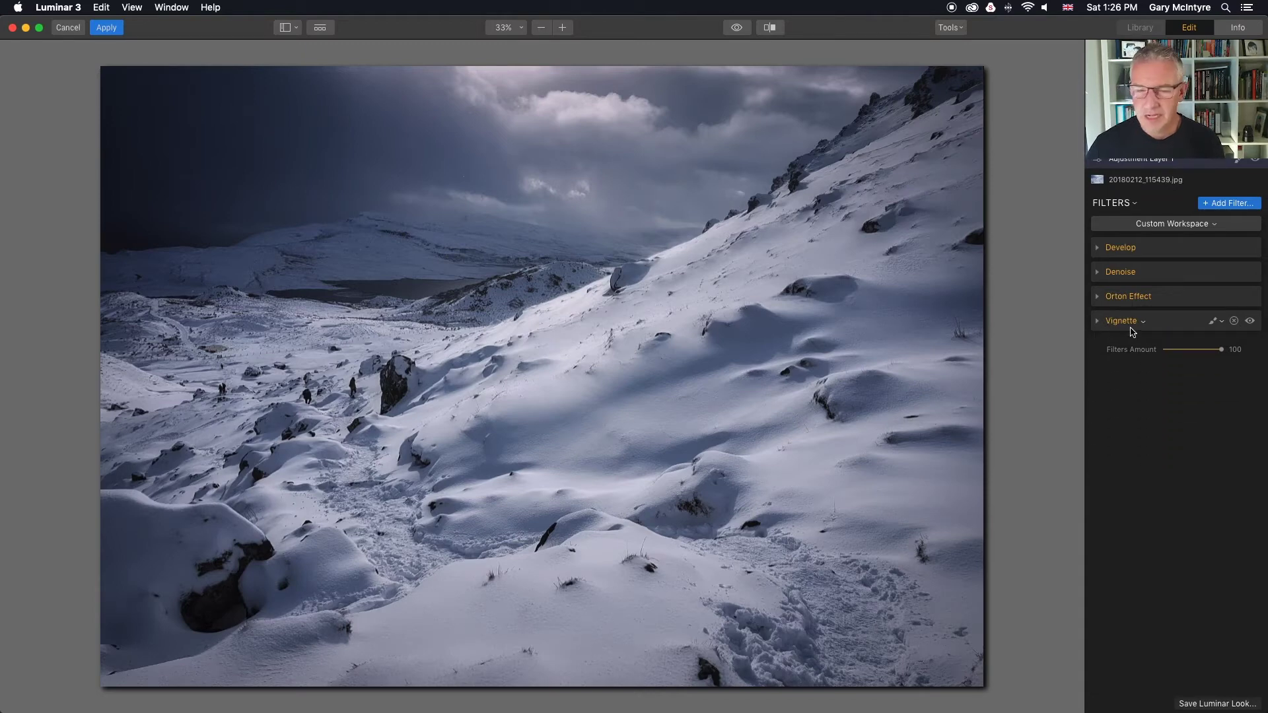
click(104, 30)
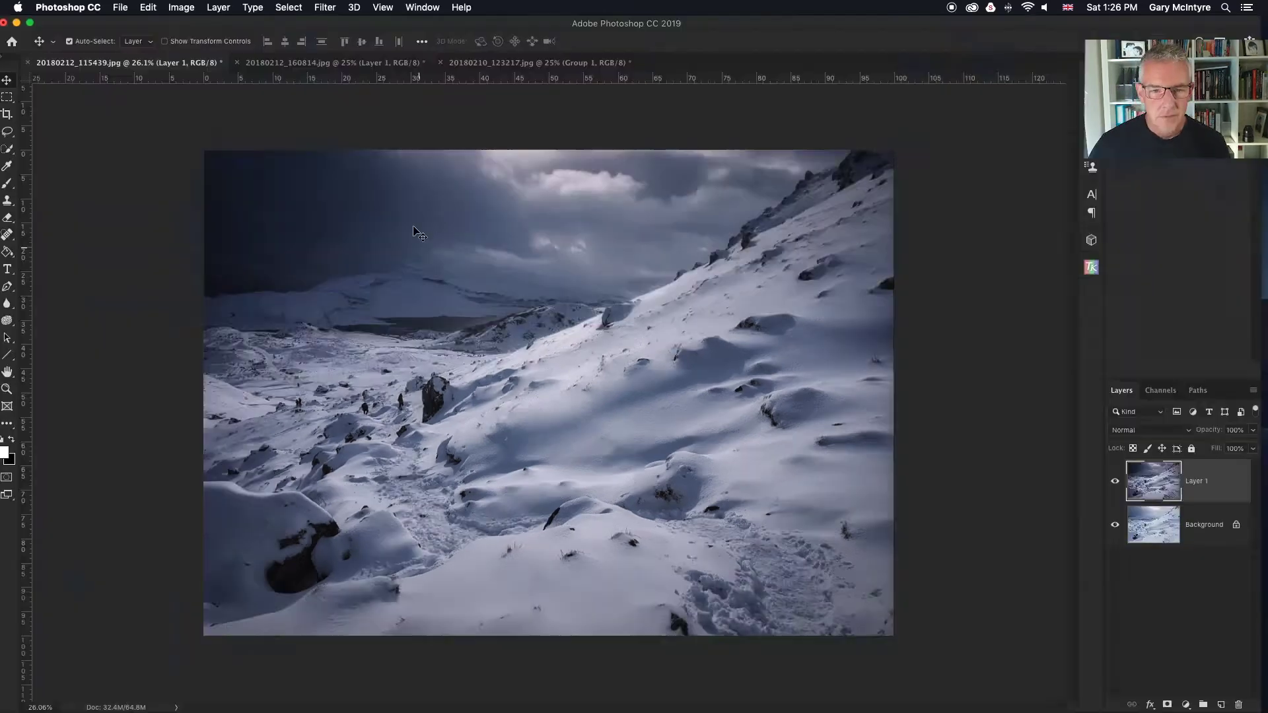
Crop a thin sliver off the top of the photo.
click(7, 113)
drag(551, 151, 550, 154)
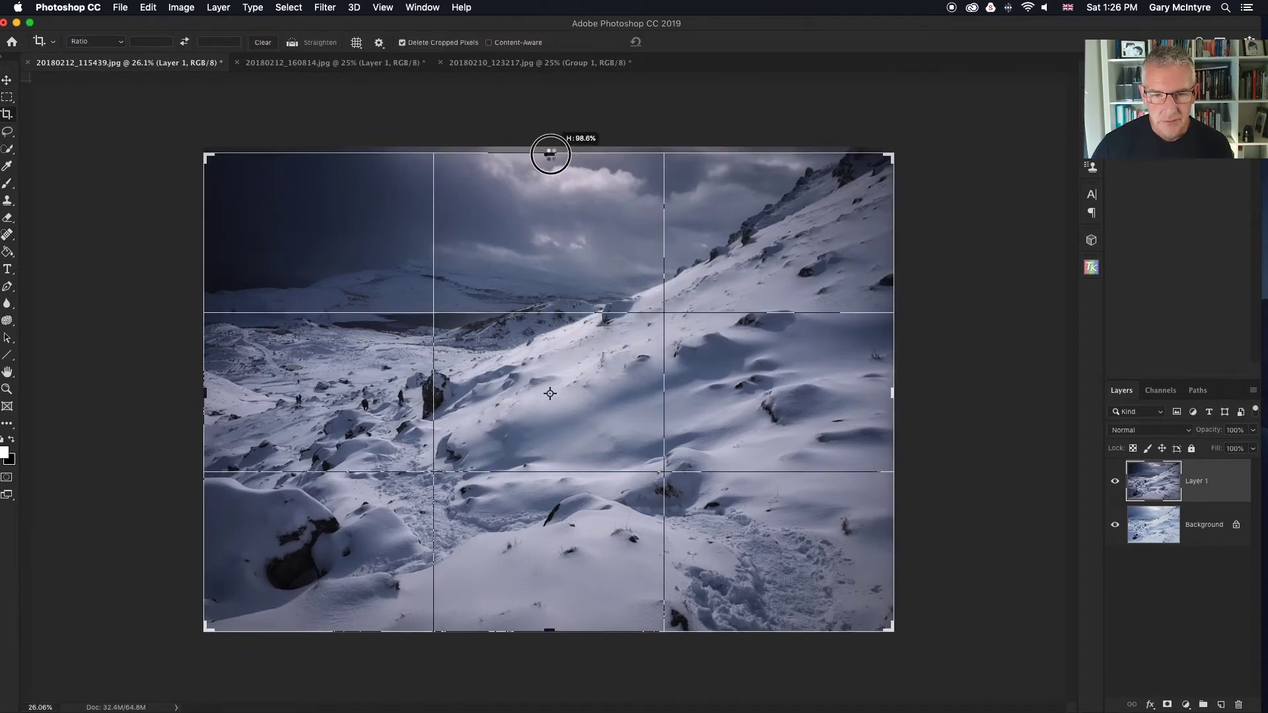
key(Return)
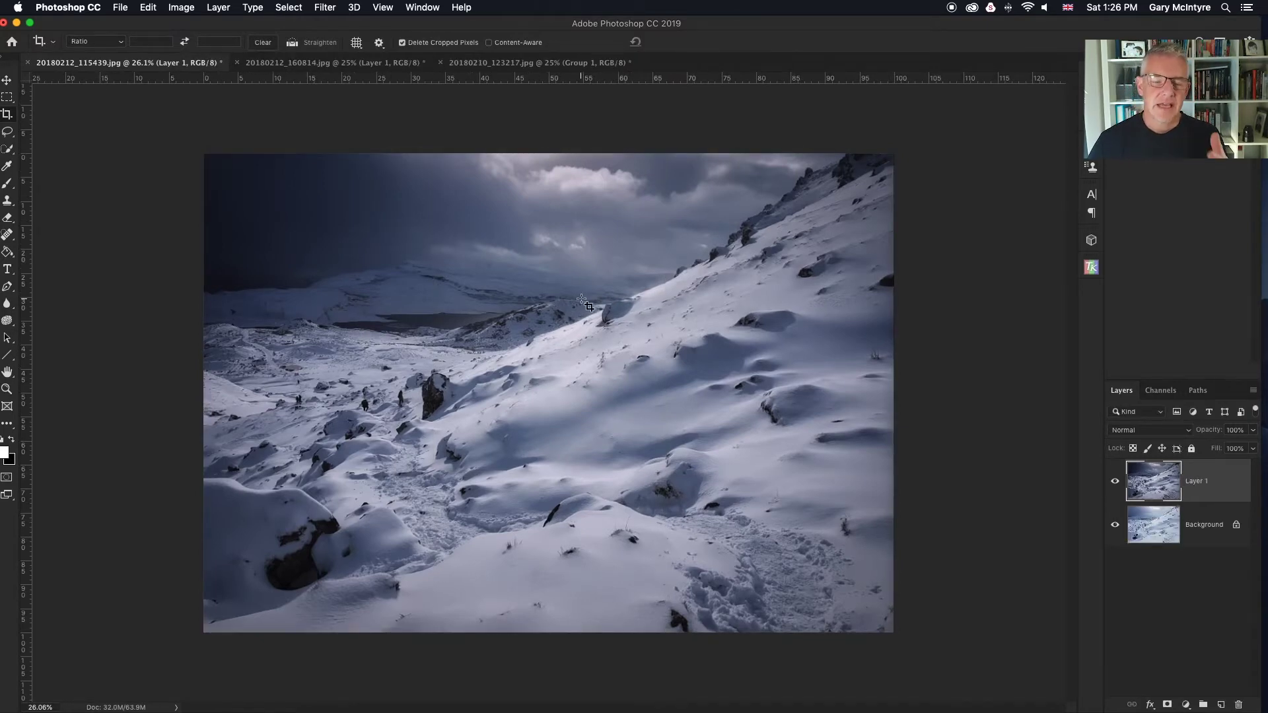
Toggle Layer 1's visibility twice to compare the edit against the original.
click(1115, 481)
click(1114, 481)
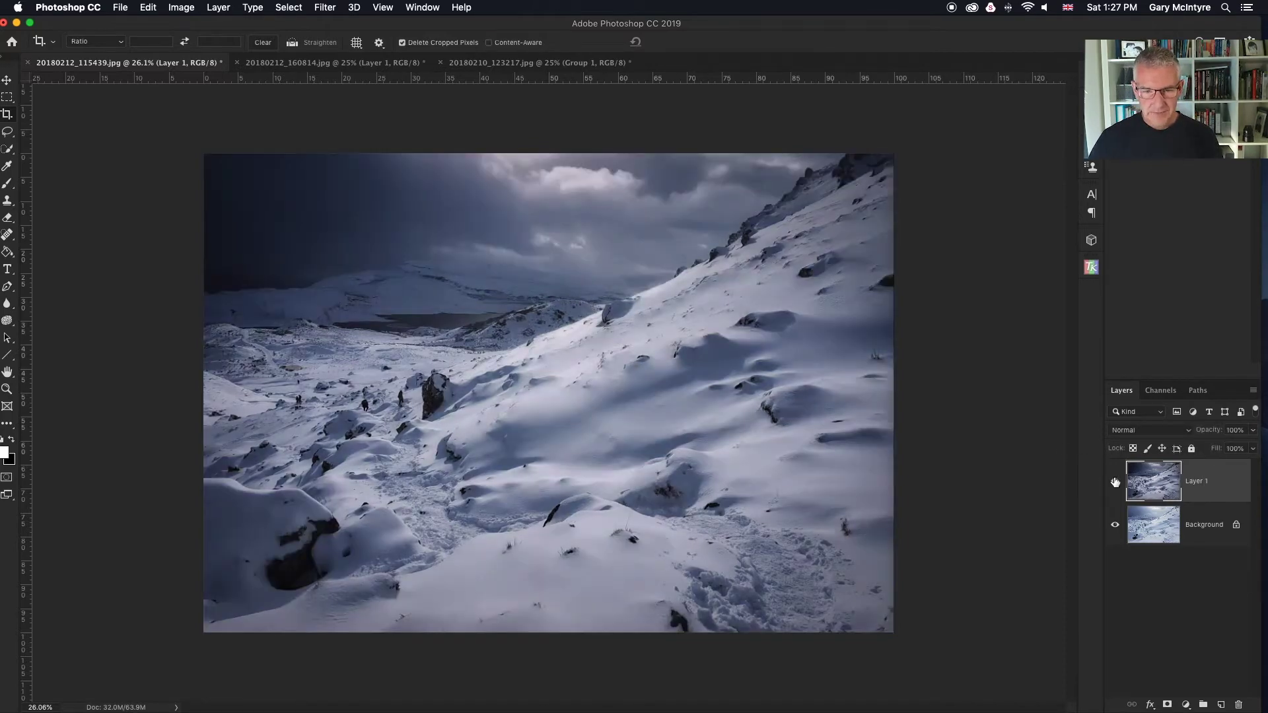
click(1115, 481)
click(1115, 482)
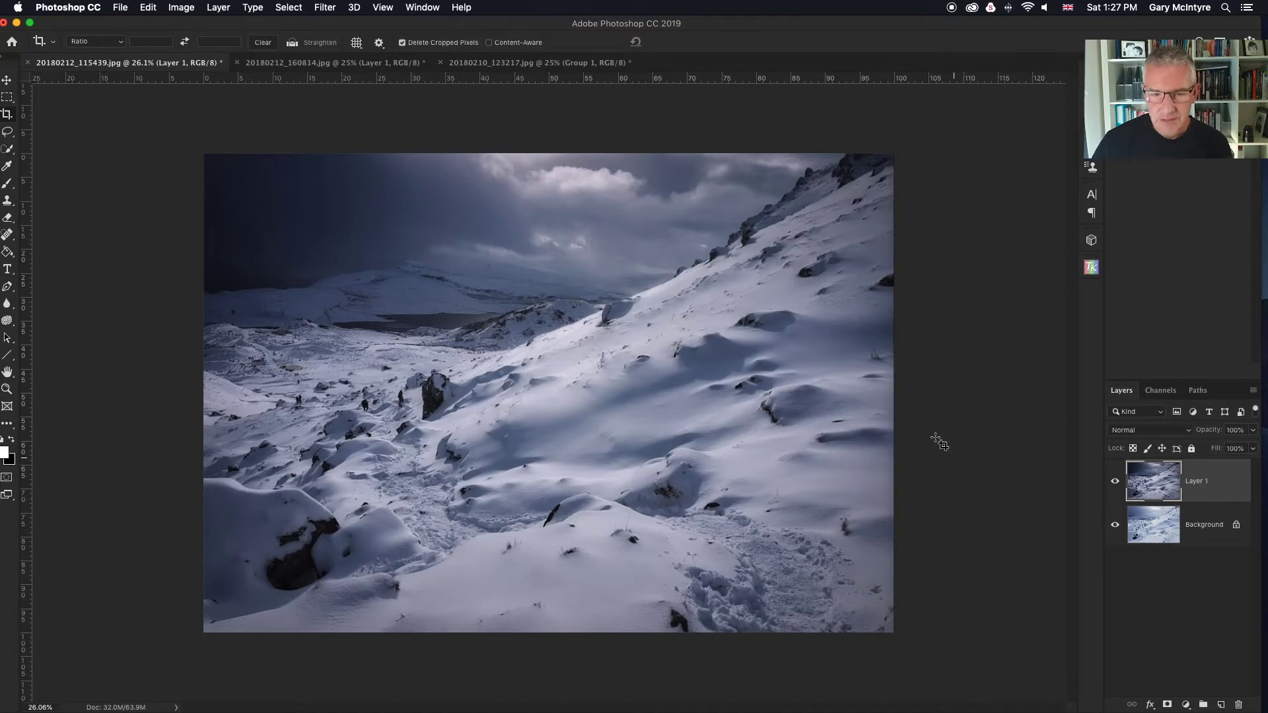
Open the Camera Raw Filter and darken Exposure to -0.25 with a small Basic-panel tweak.
click(327, 9)
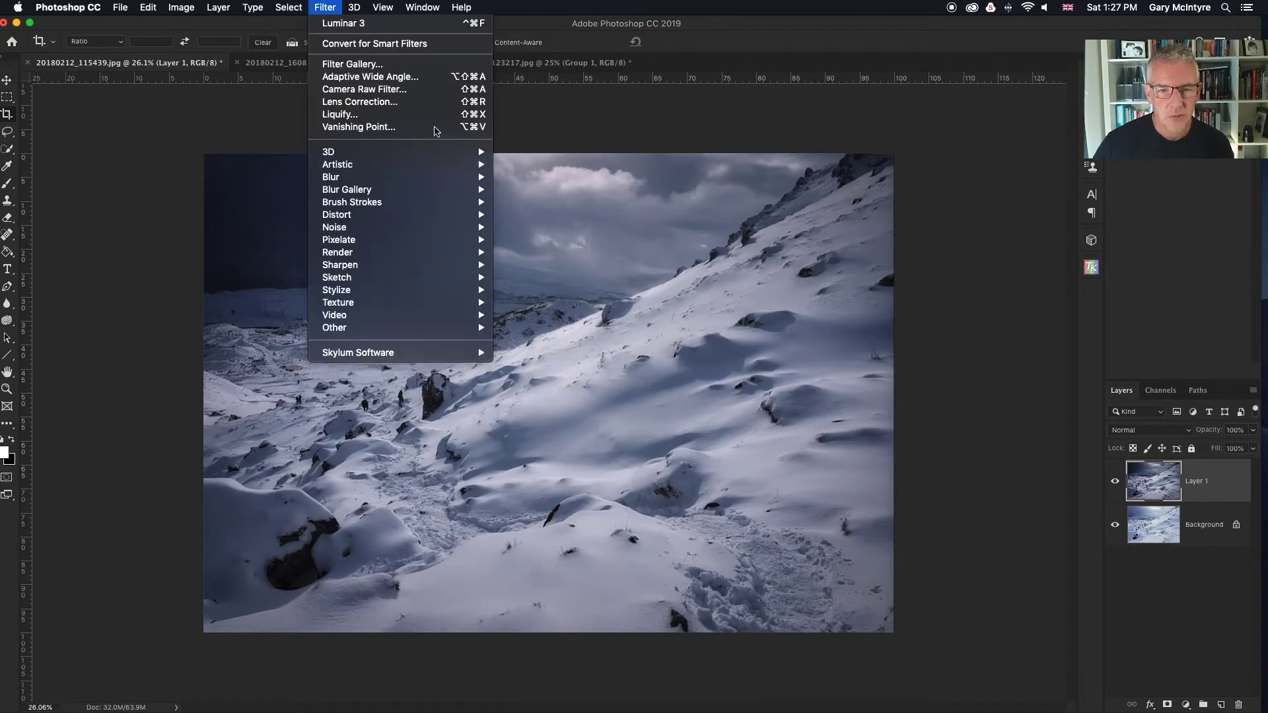
click(425, 93)
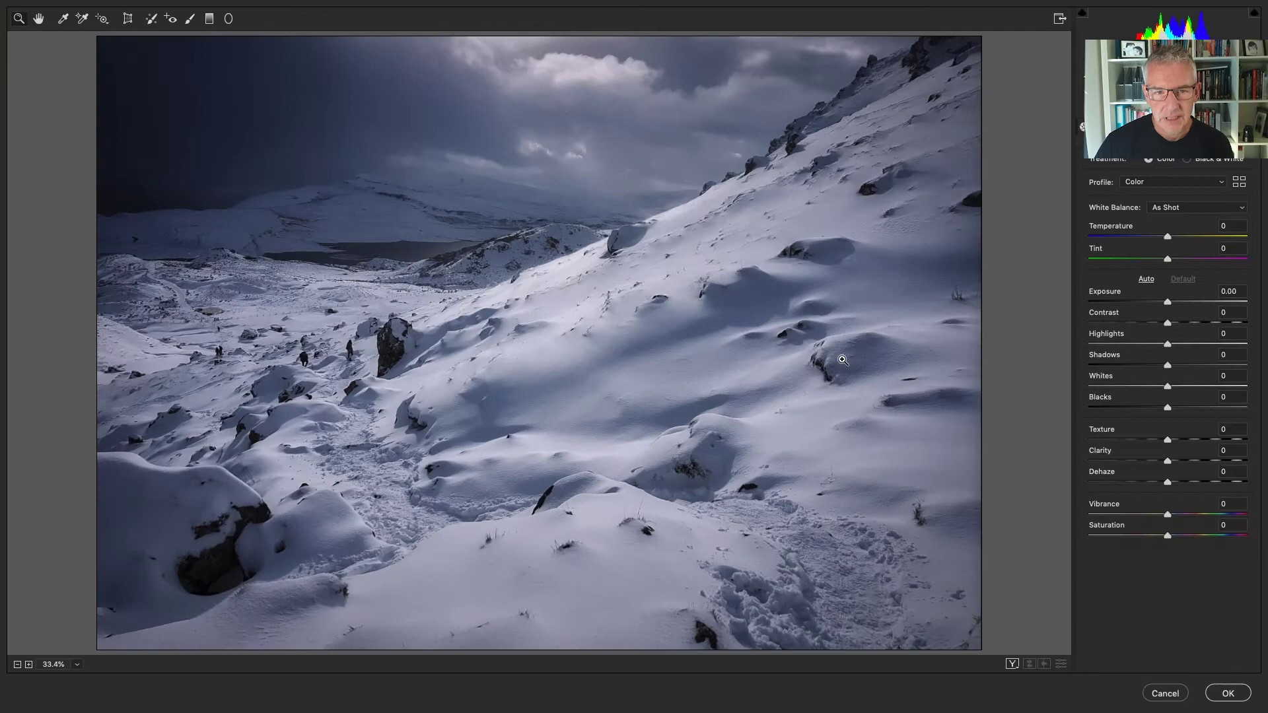
click(1167, 302)
drag(1167, 301, 1173, 348)
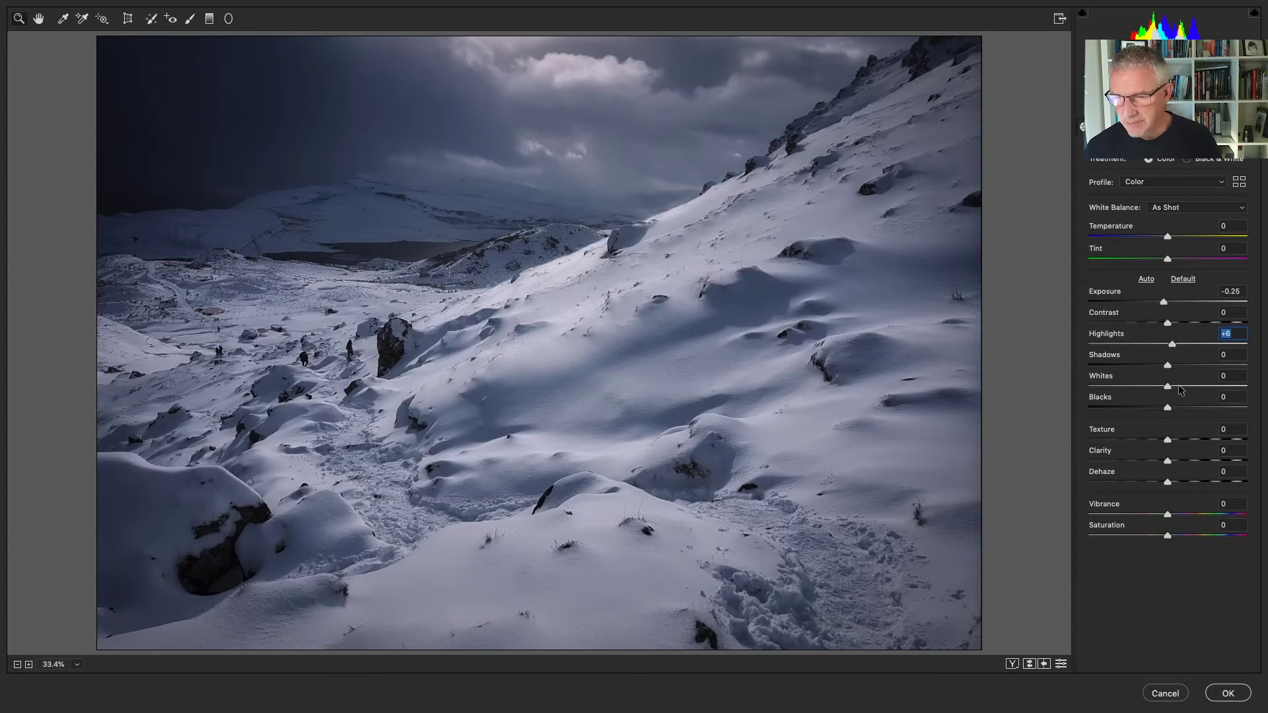
drag(1165, 439, 1172, 444)
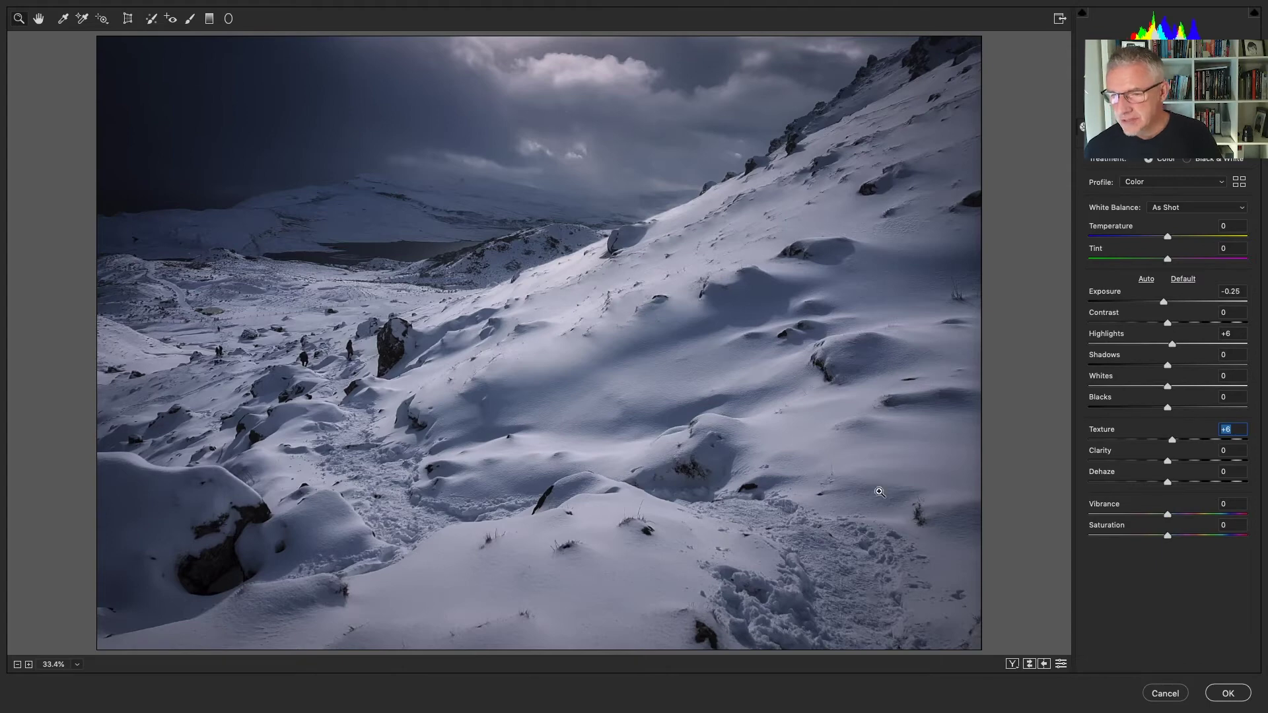
Shift the Tint to +8 toward magenta and select the Radial Filter tool.
click(1169, 260)
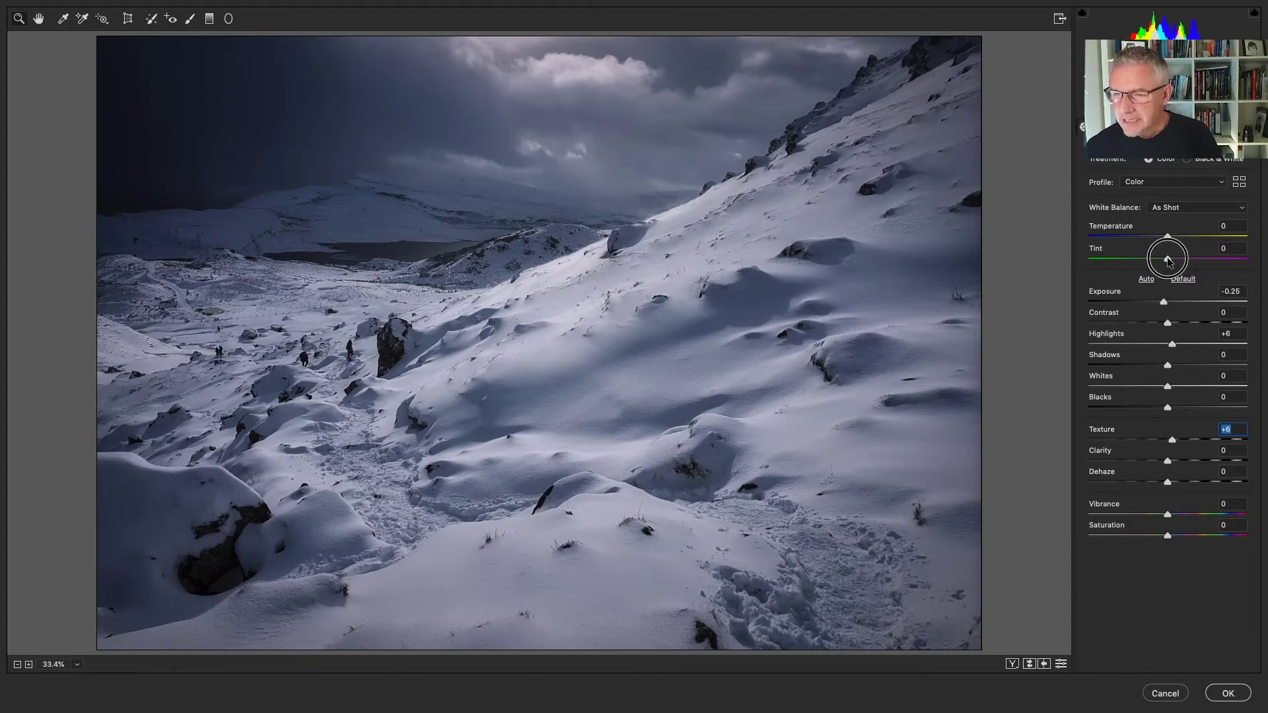
drag(1169, 260, 1174, 261)
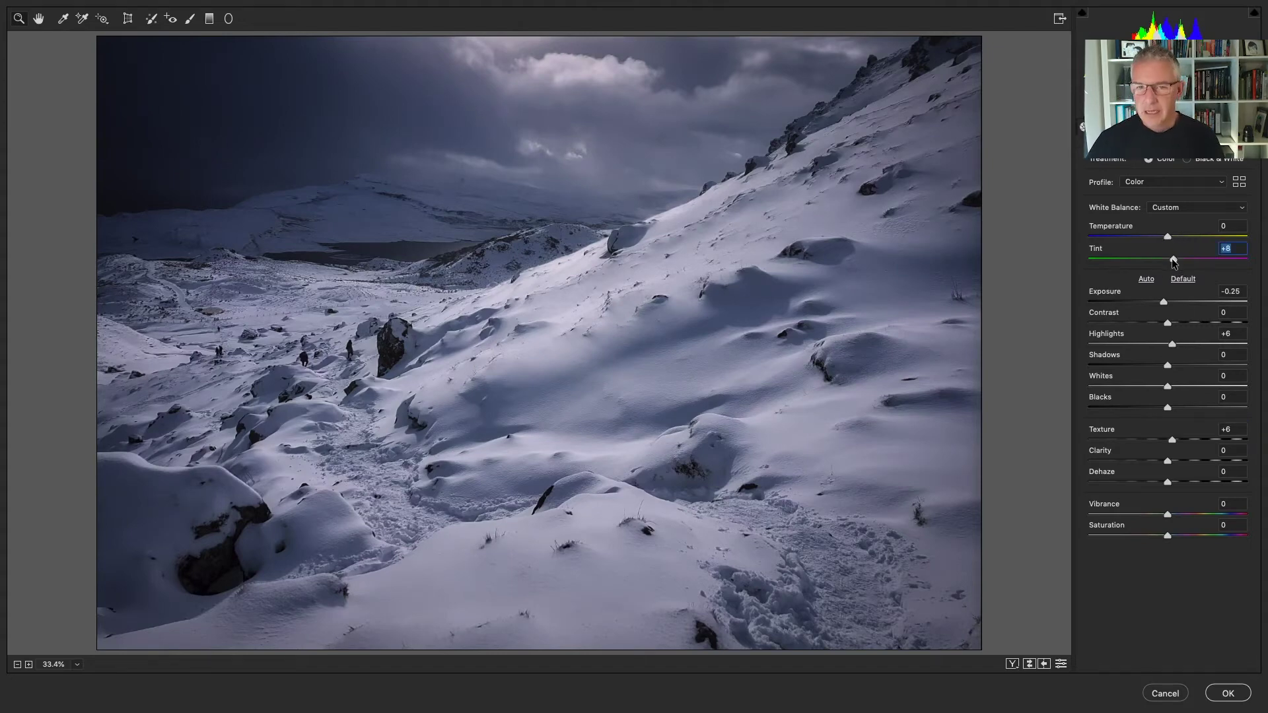
click(228, 19)
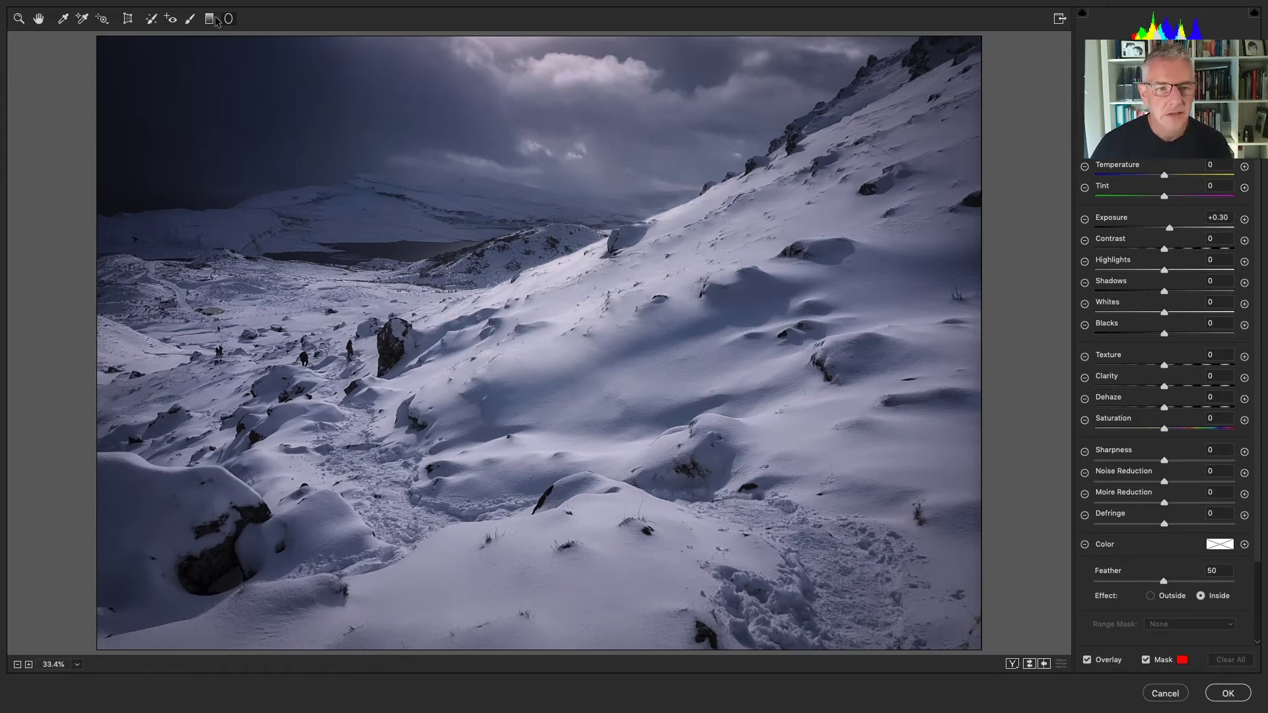
Set the Post Crop Vignetting Amount to -16 in the Effects panel.
click(38, 19)
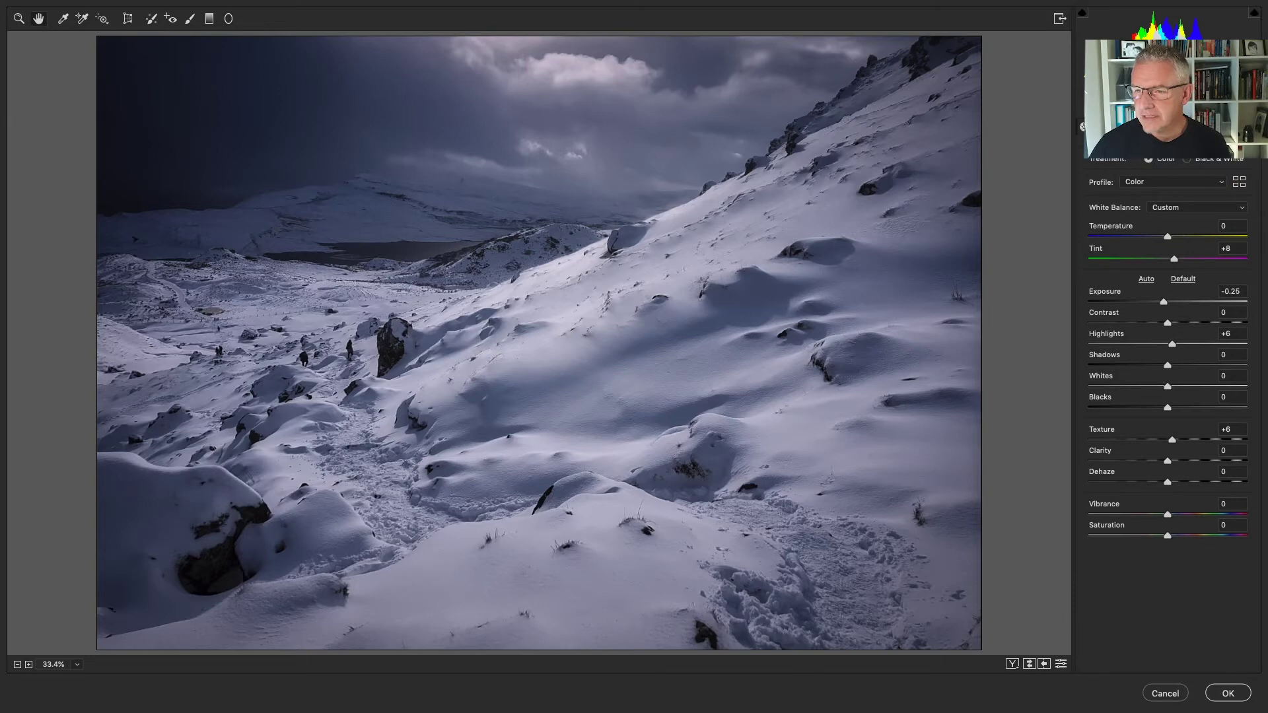
click(1193, 142)
drag(1168, 301, 1156, 303)
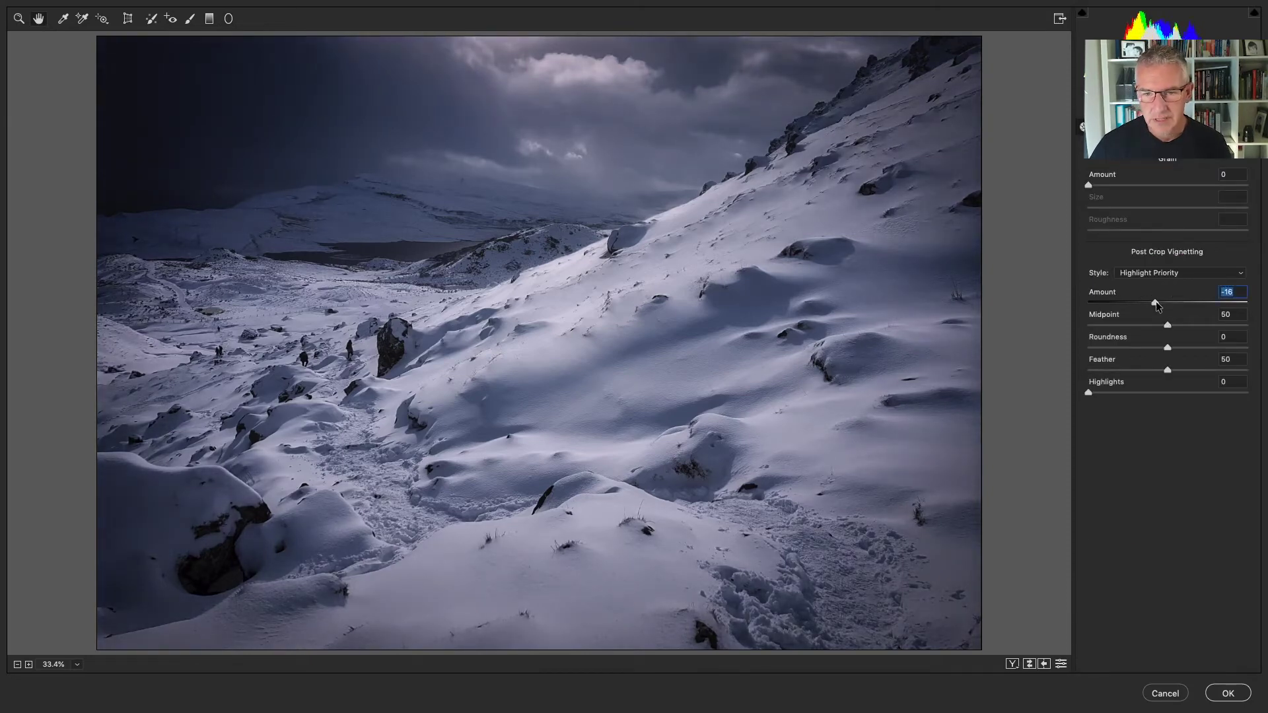
Draw a radial filter over the snow mound below centre and raise its Exposure to +0.40.
click(229, 19)
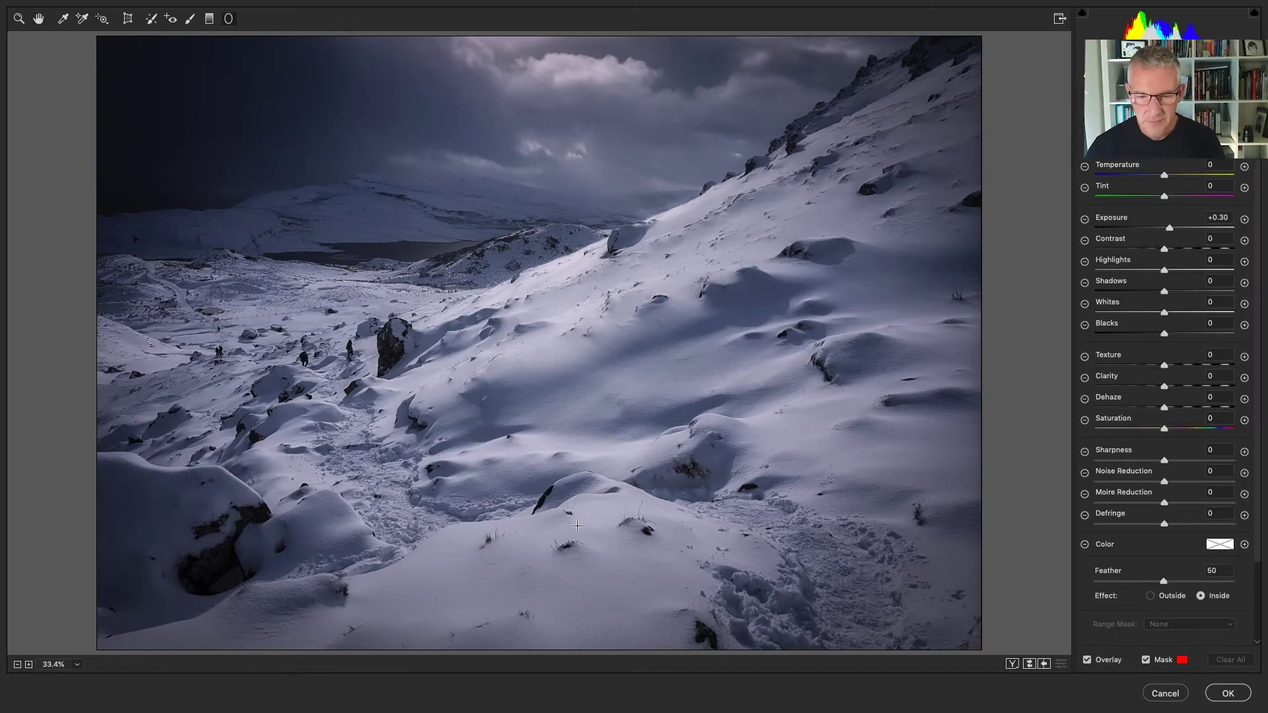
drag(577, 525, 687, 572)
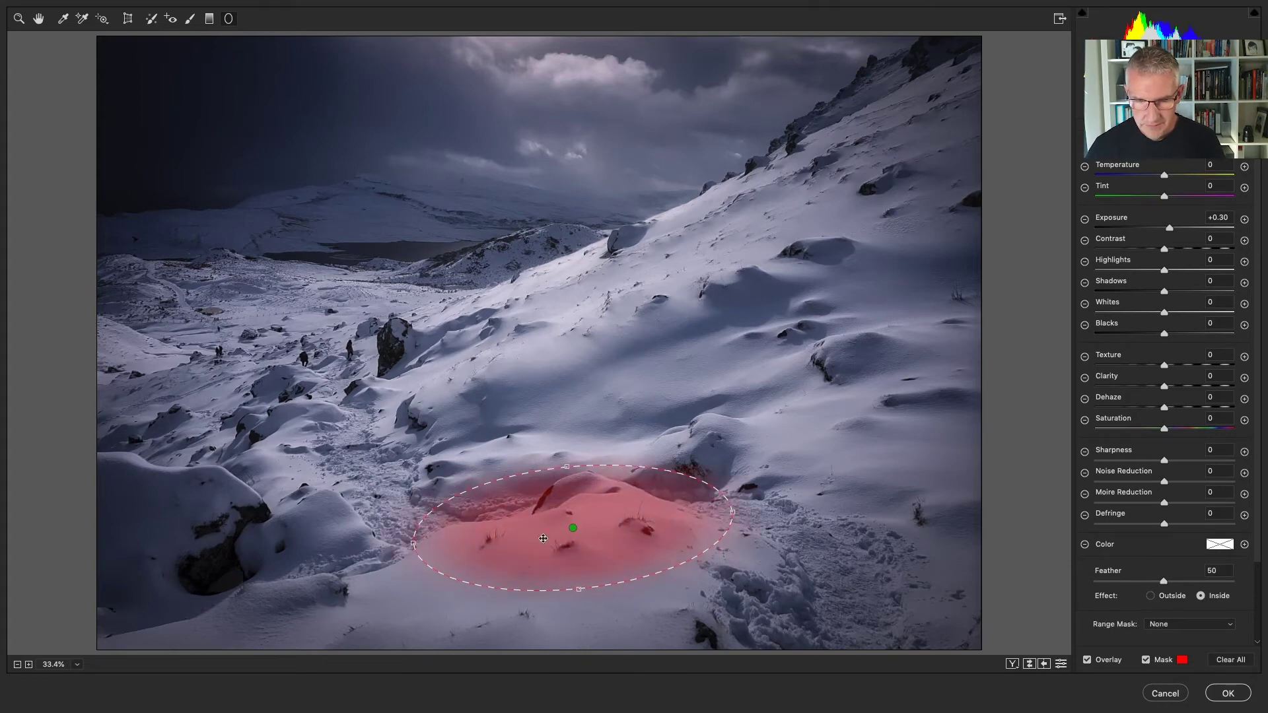
drag(572, 528, 571, 554)
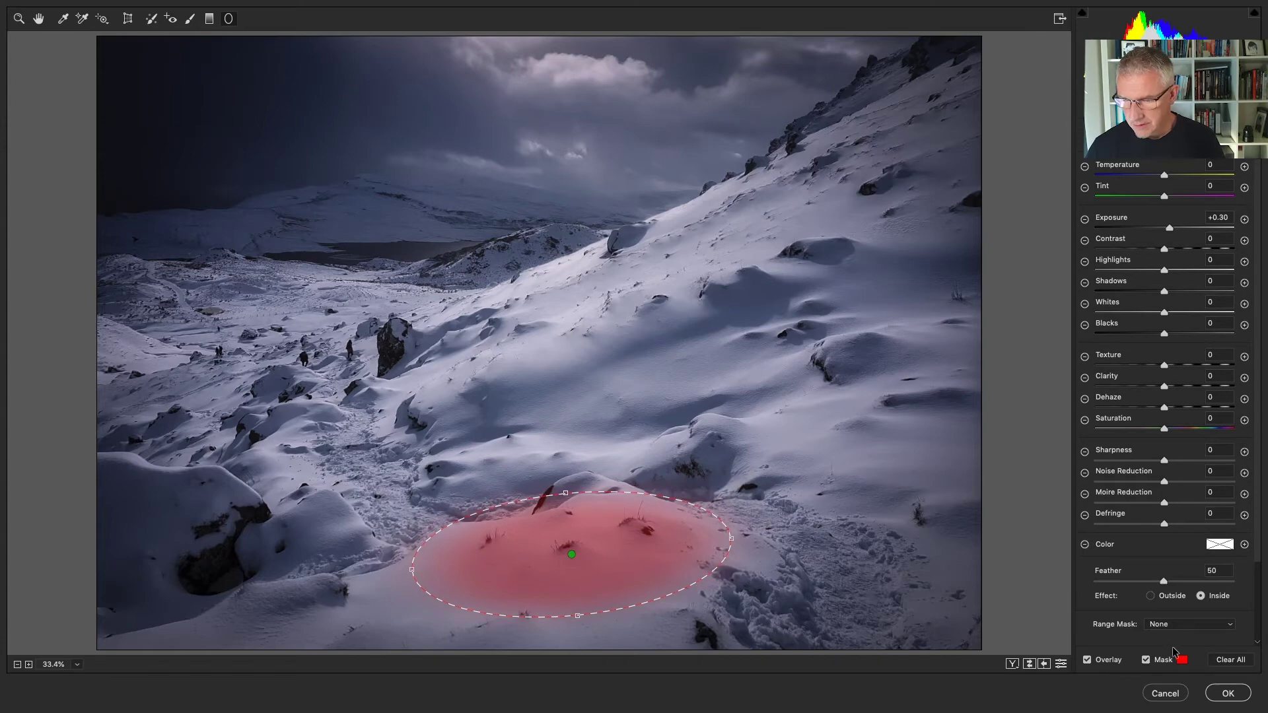
click(1147, 660)
click(1088, 662)
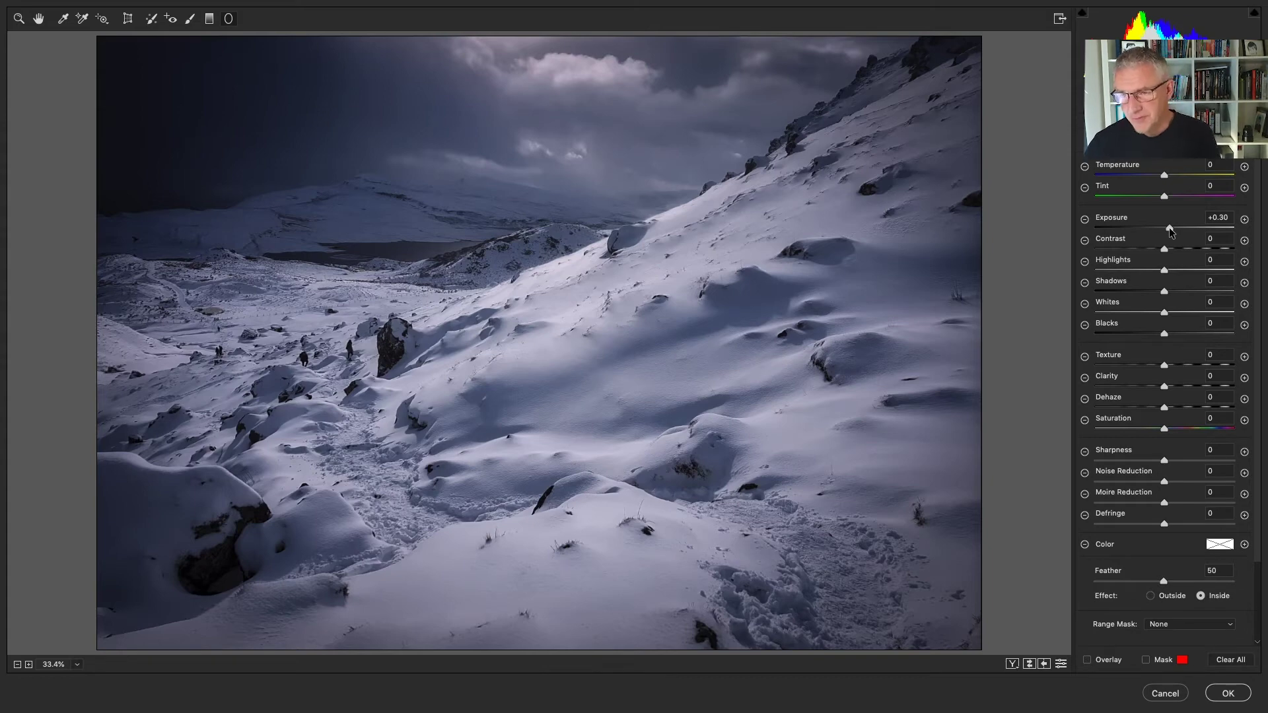
mouse_move(1171, 231)
mouse_down()
mouse_move(1120, 232)
mouse_move(1172, 232)
mouse_up()
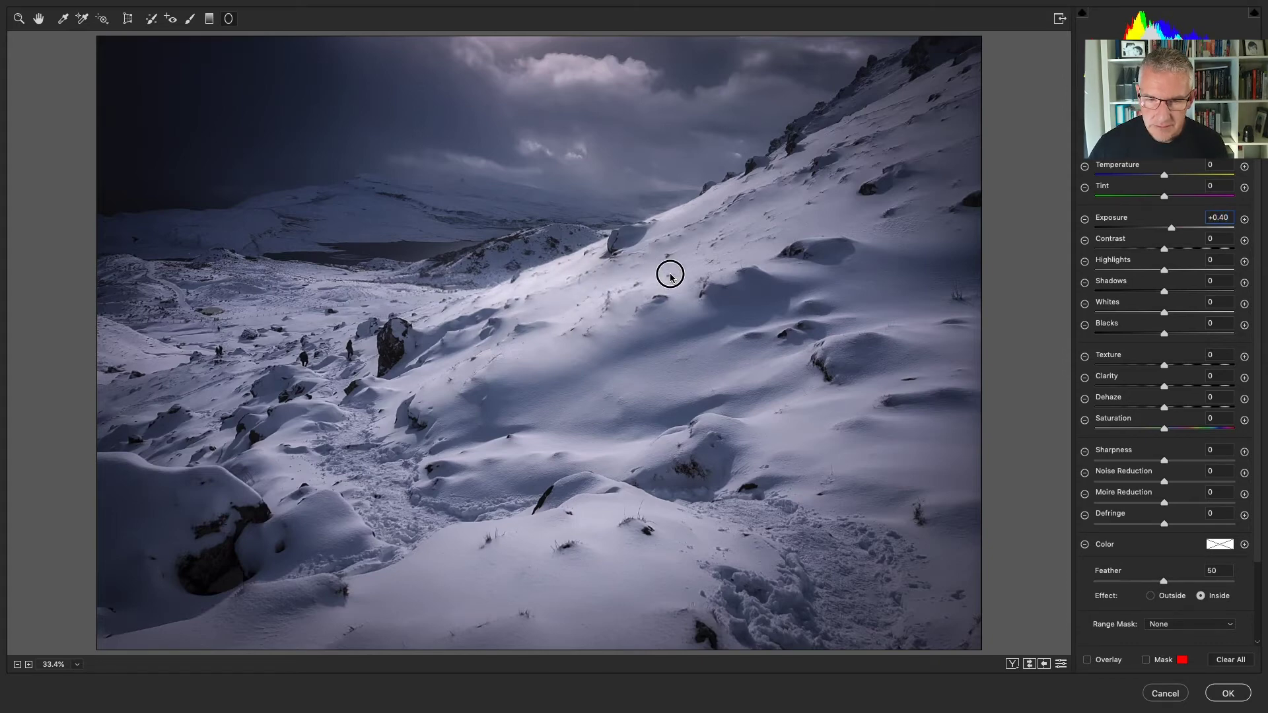
Tilt and move the new radial filter to lie along the sunlit ridge.
click(1087, 660)
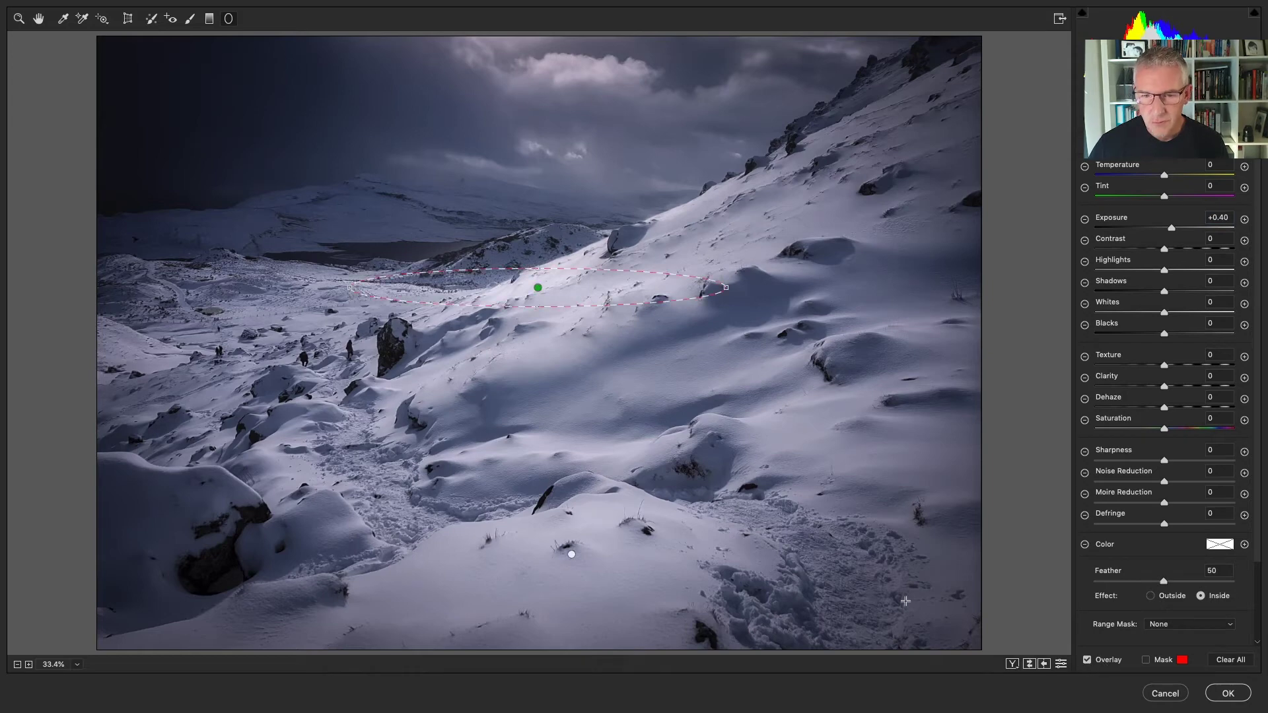
drag(624, 332, 637, 291)
drag(533, 286, 596, 255)
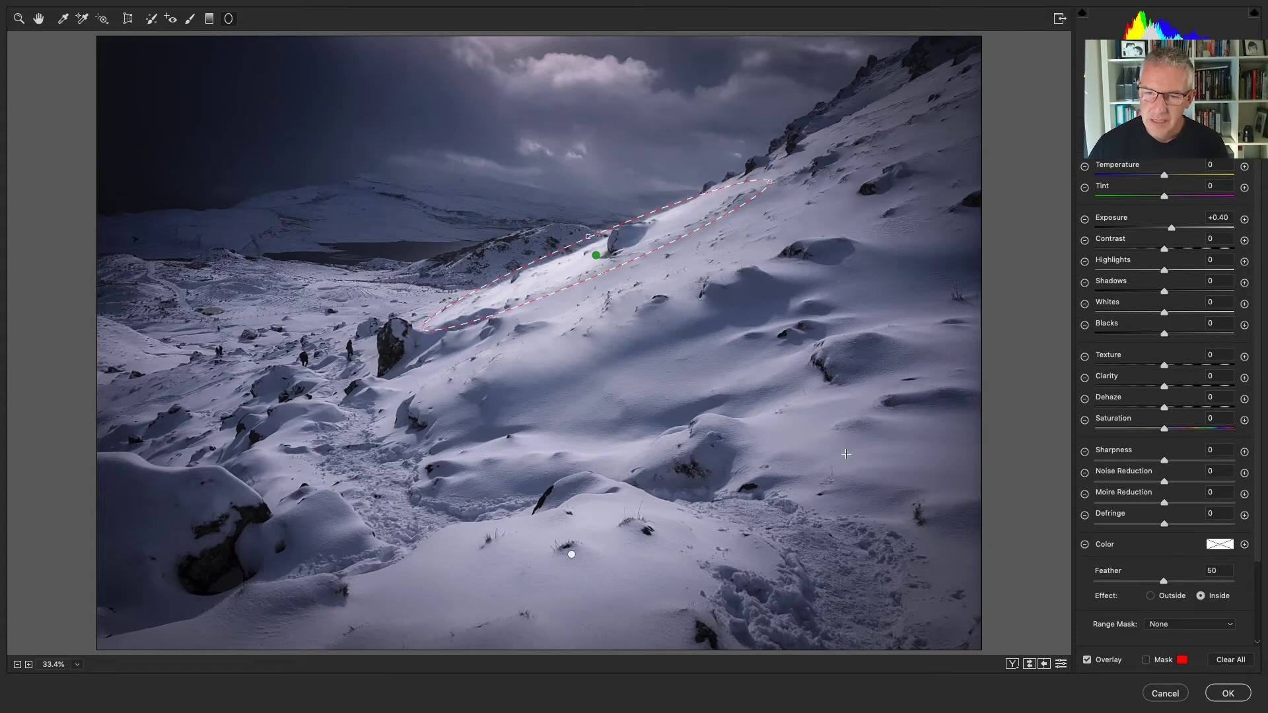
Brush-trim the ridge filter's upper edge and lower its Exposure to +0.15.
click(1147, 661)
key(shift+k)
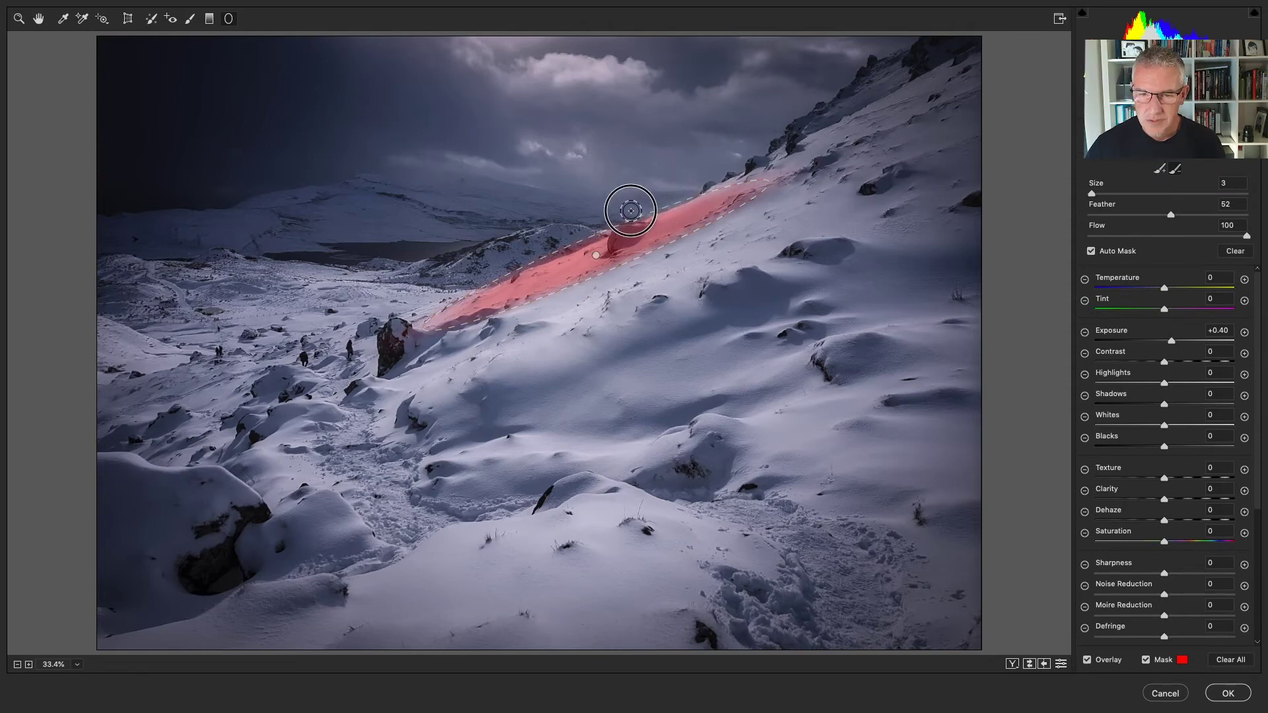
drag(561, 246, 436, 307)
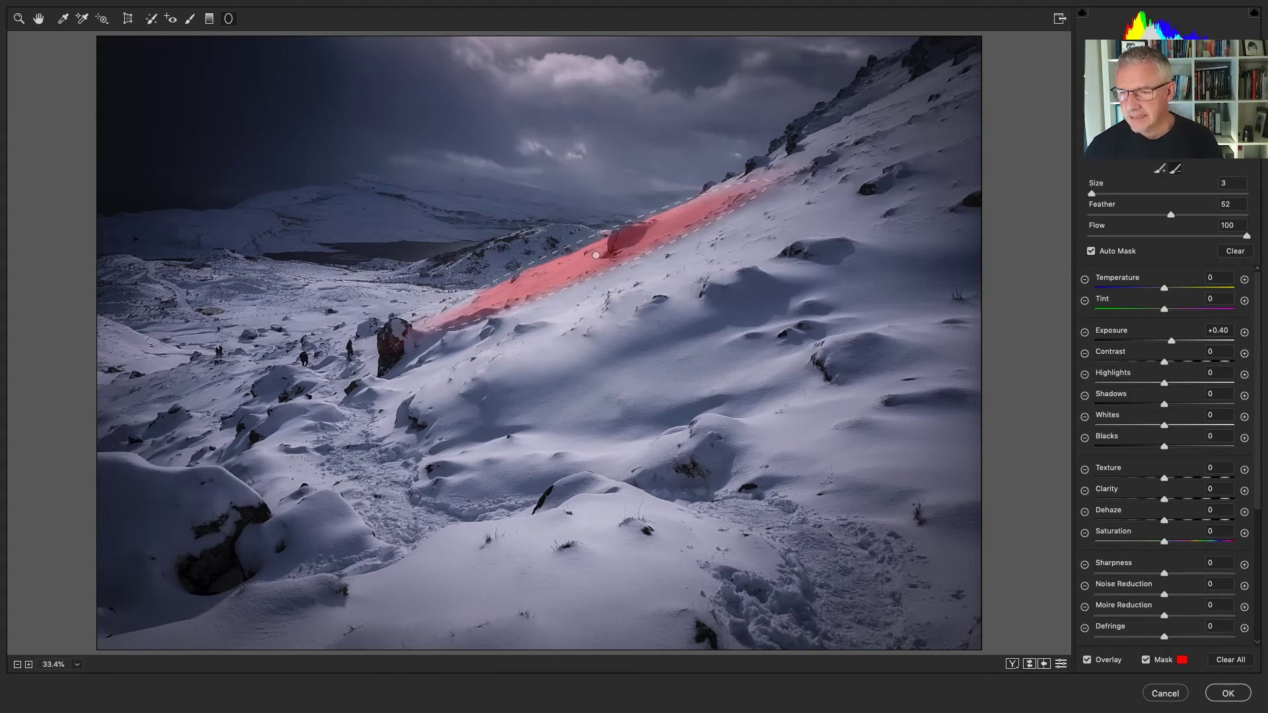
key(j)
click(1146, 660)
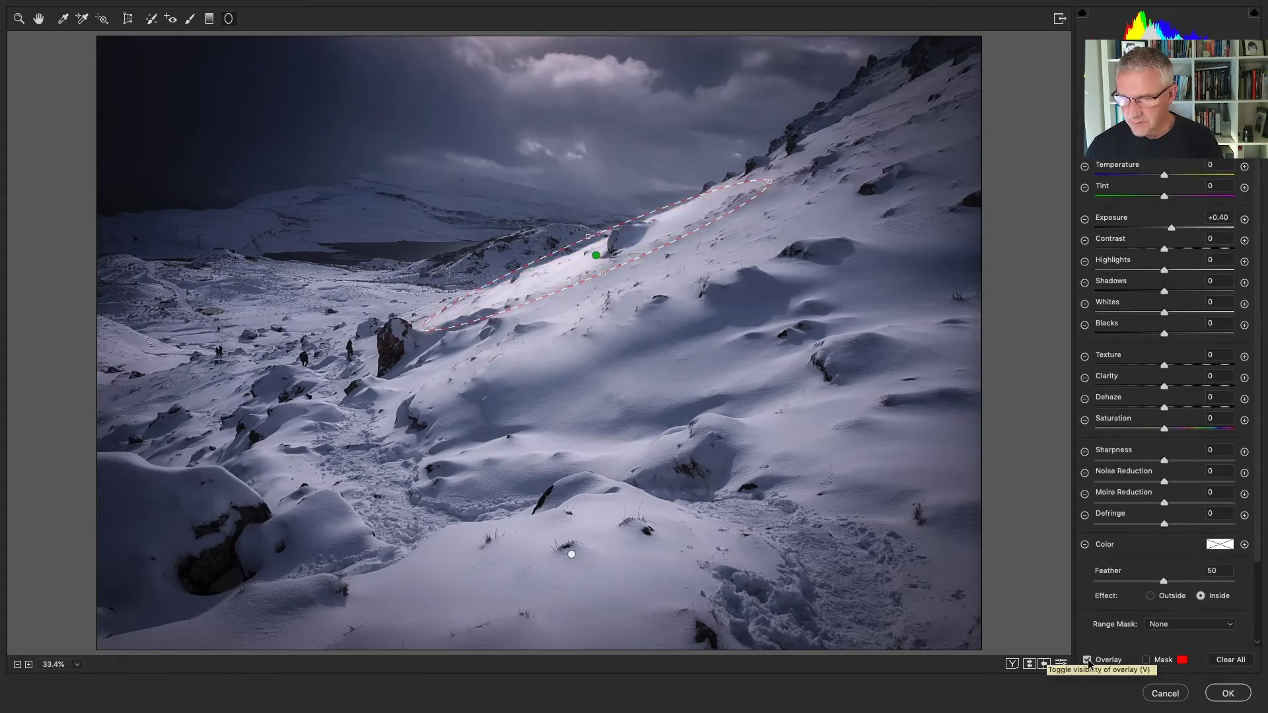
click(1088, 660)
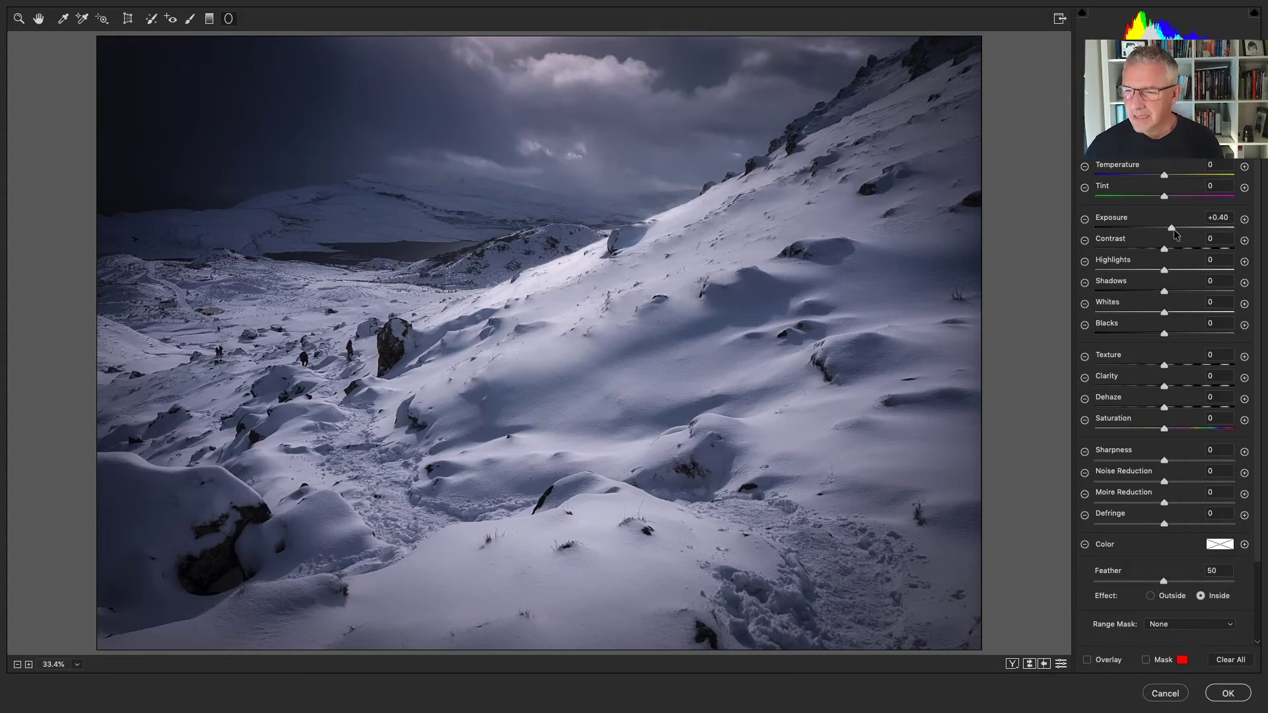
drag(1175, 233, 1167, 230)
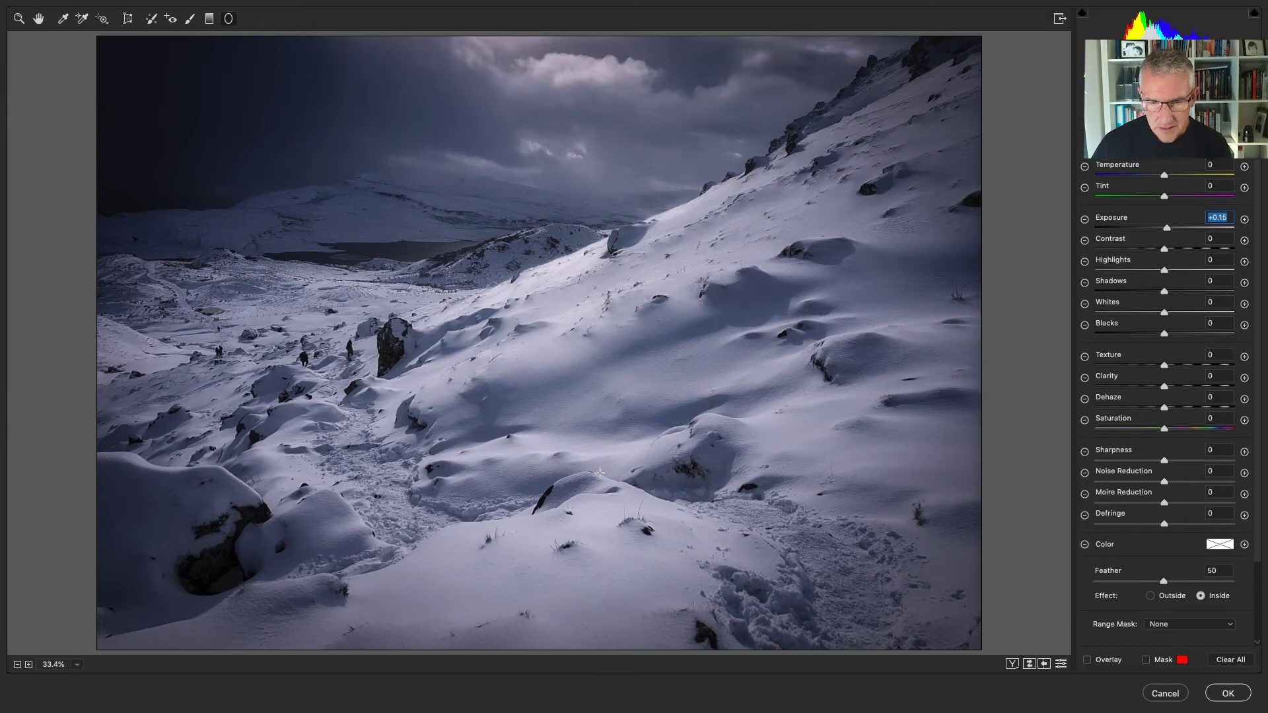
Draw two more radial filters across the snow slope beside the dark rock, settling Exposure at +0.25.
drag(793, 424, 905, 462)
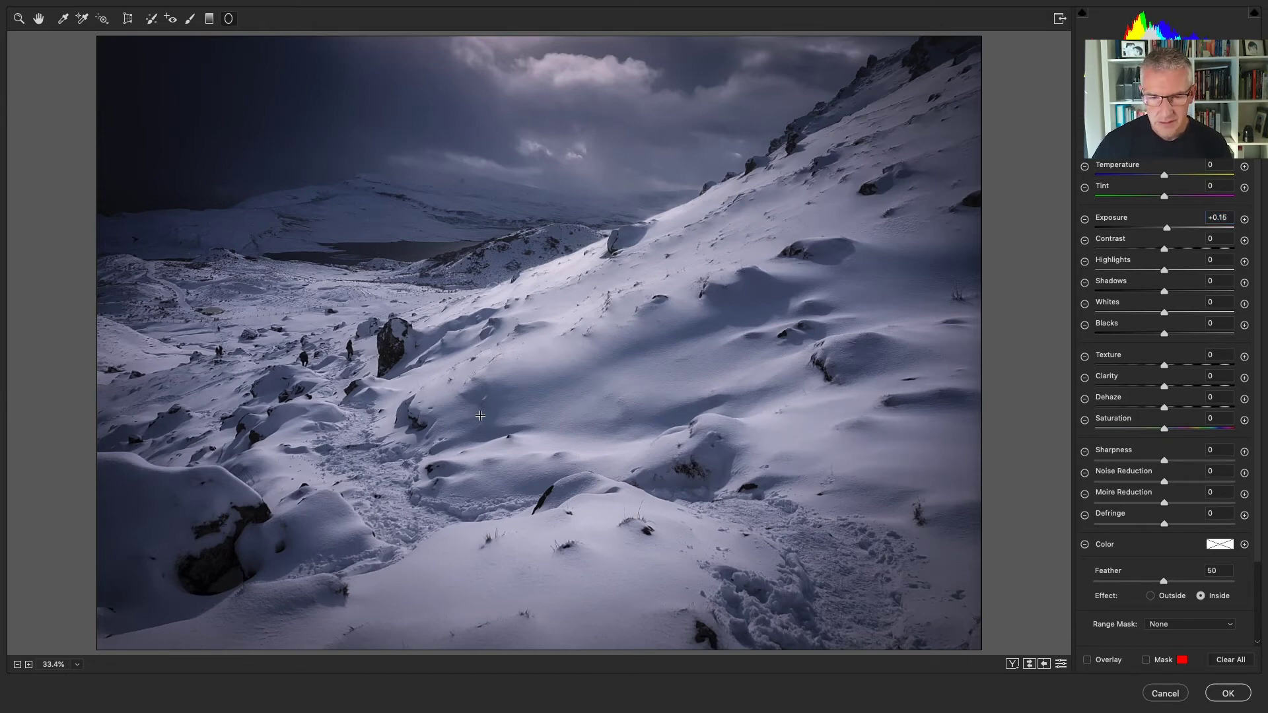
drag(459, 360, 506, 343)
click(1088, 660)
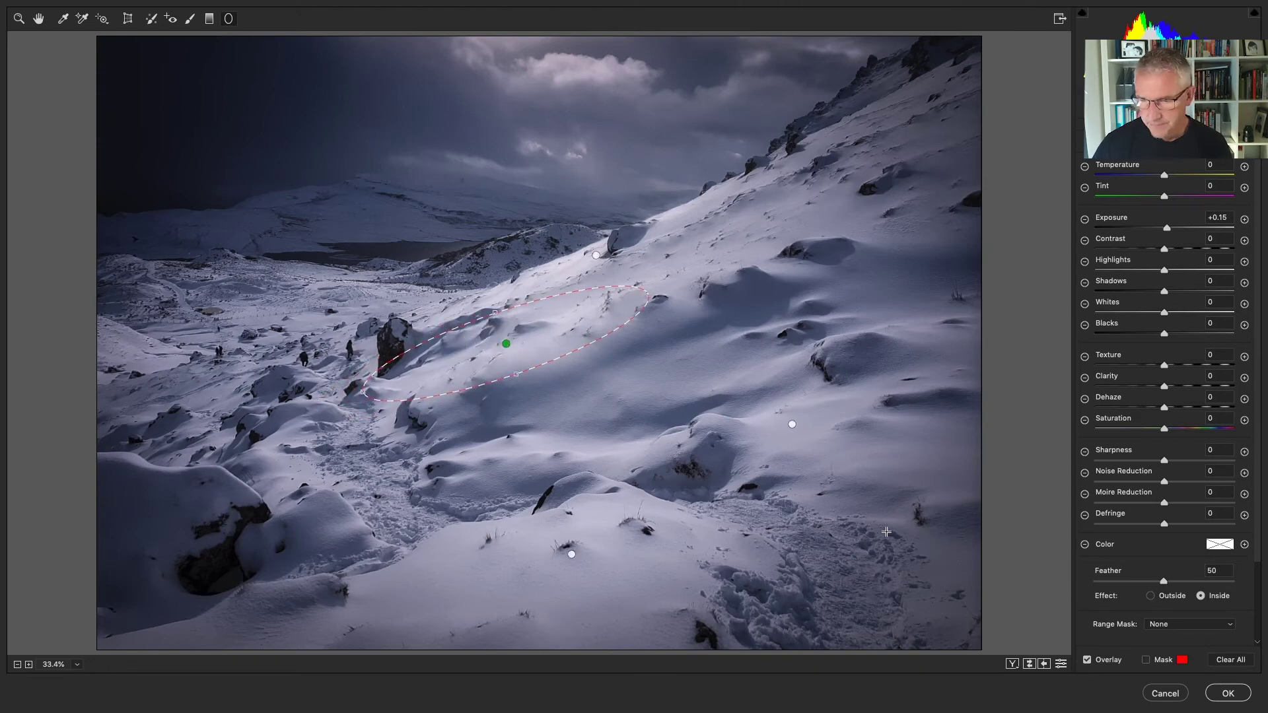
click(1102, 660)
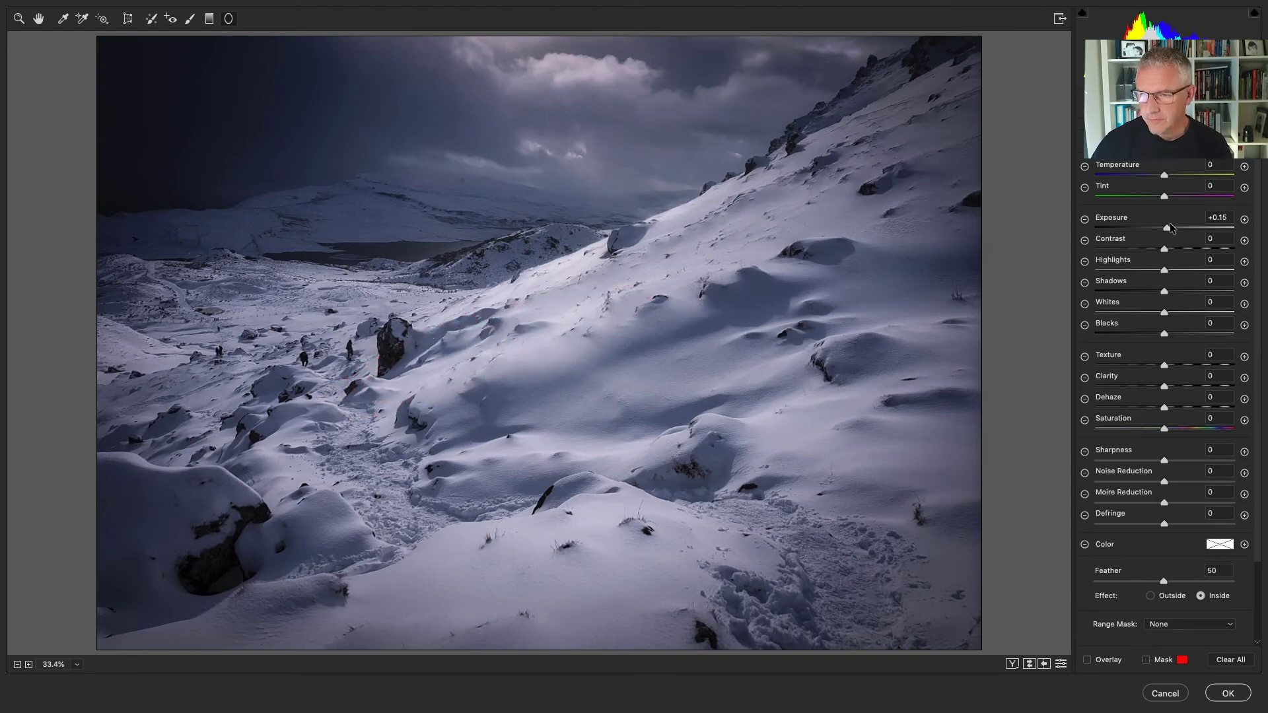
drag(1169, 231, 1173, 229)
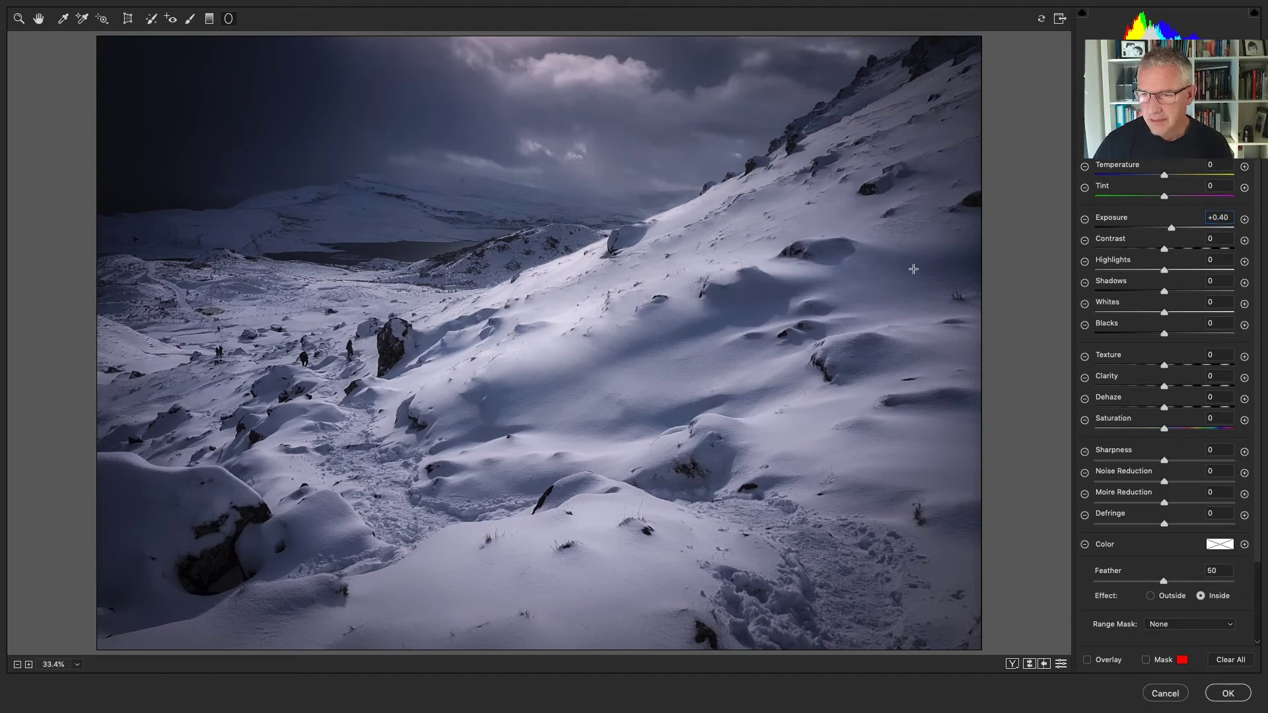
drag(1172, 228, 1170, 229)
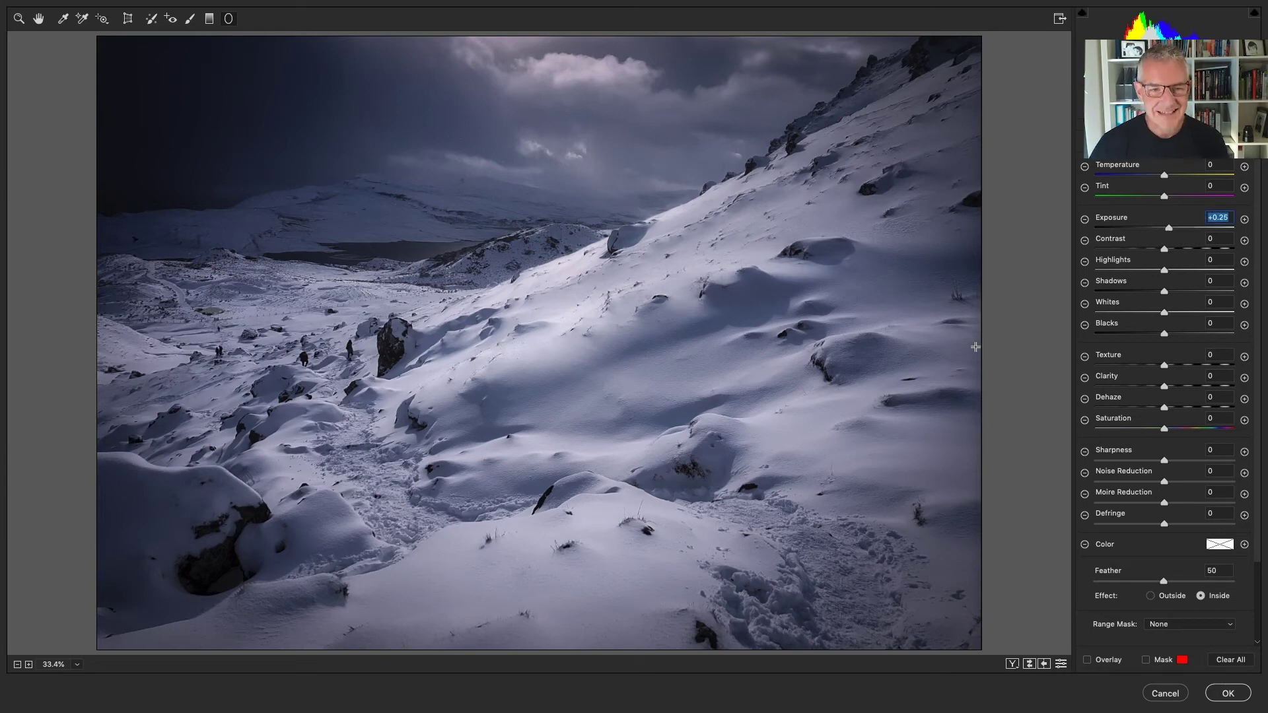
click(209, 19)
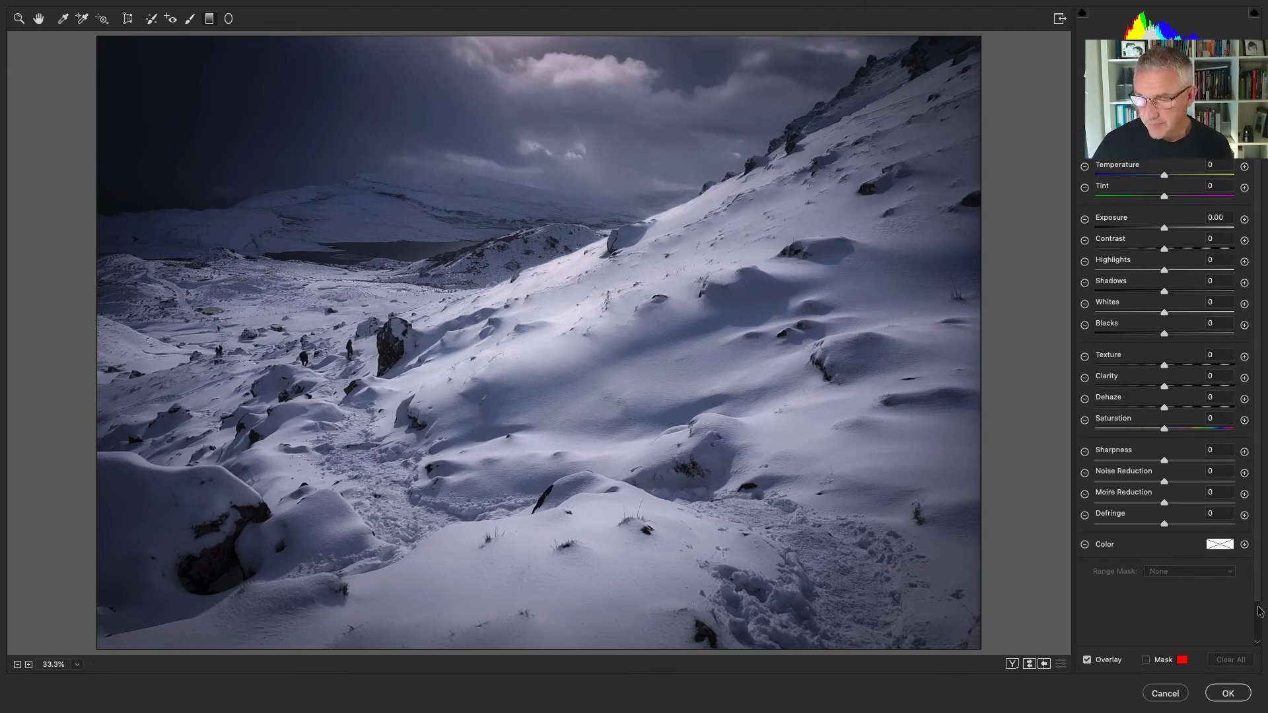
Apply the Camera Raw edits to Layer 1, then hide and reshow it to compare with Background.
click(1229, 694)
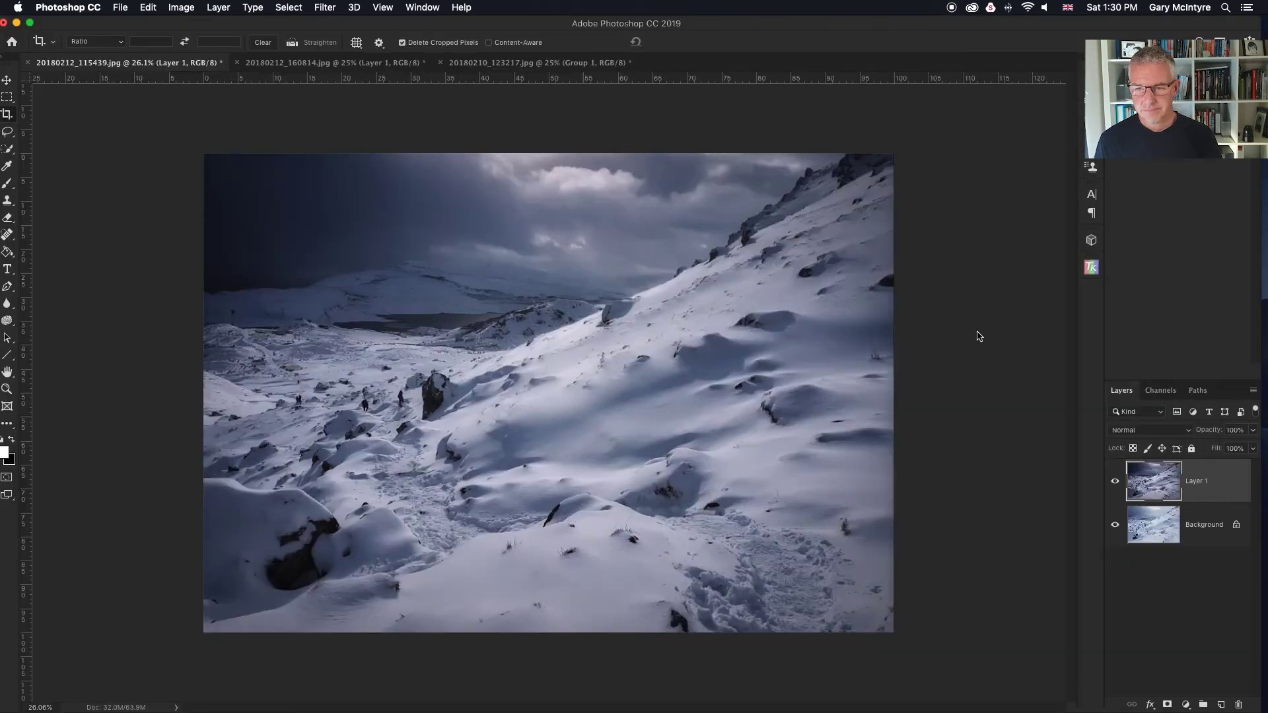
click(1115, 483)
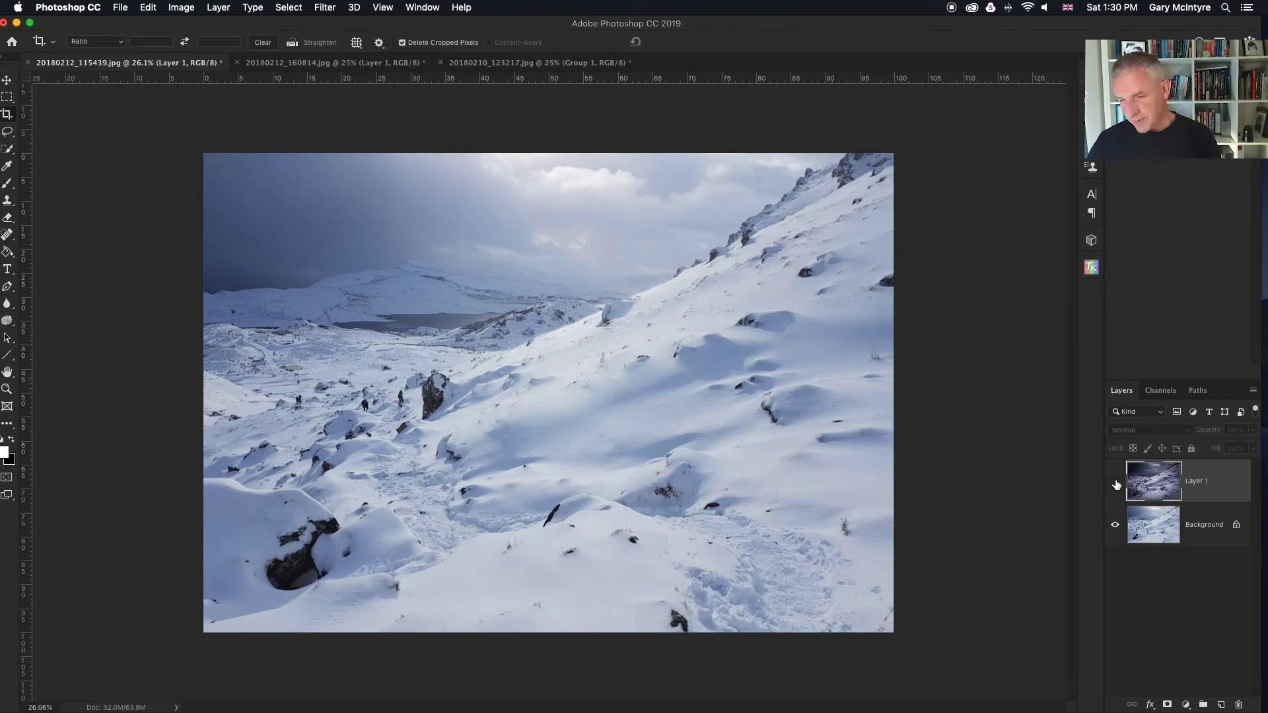
click(1115, 484)
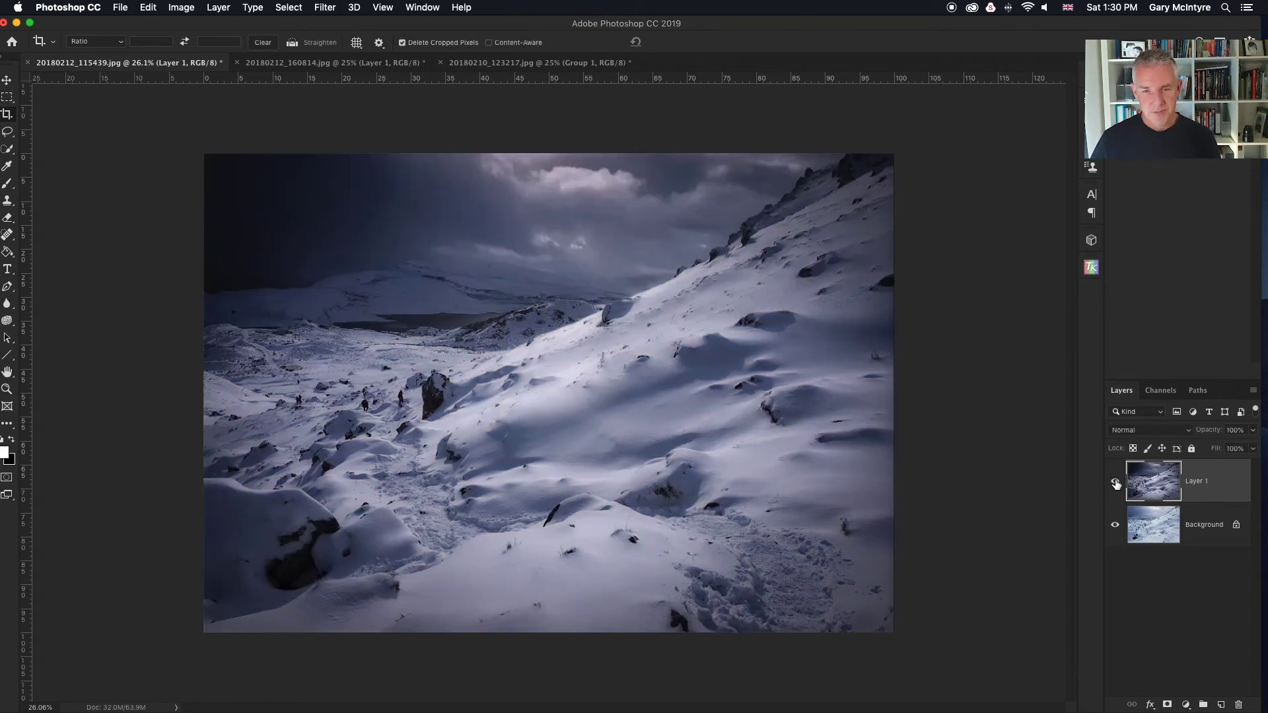